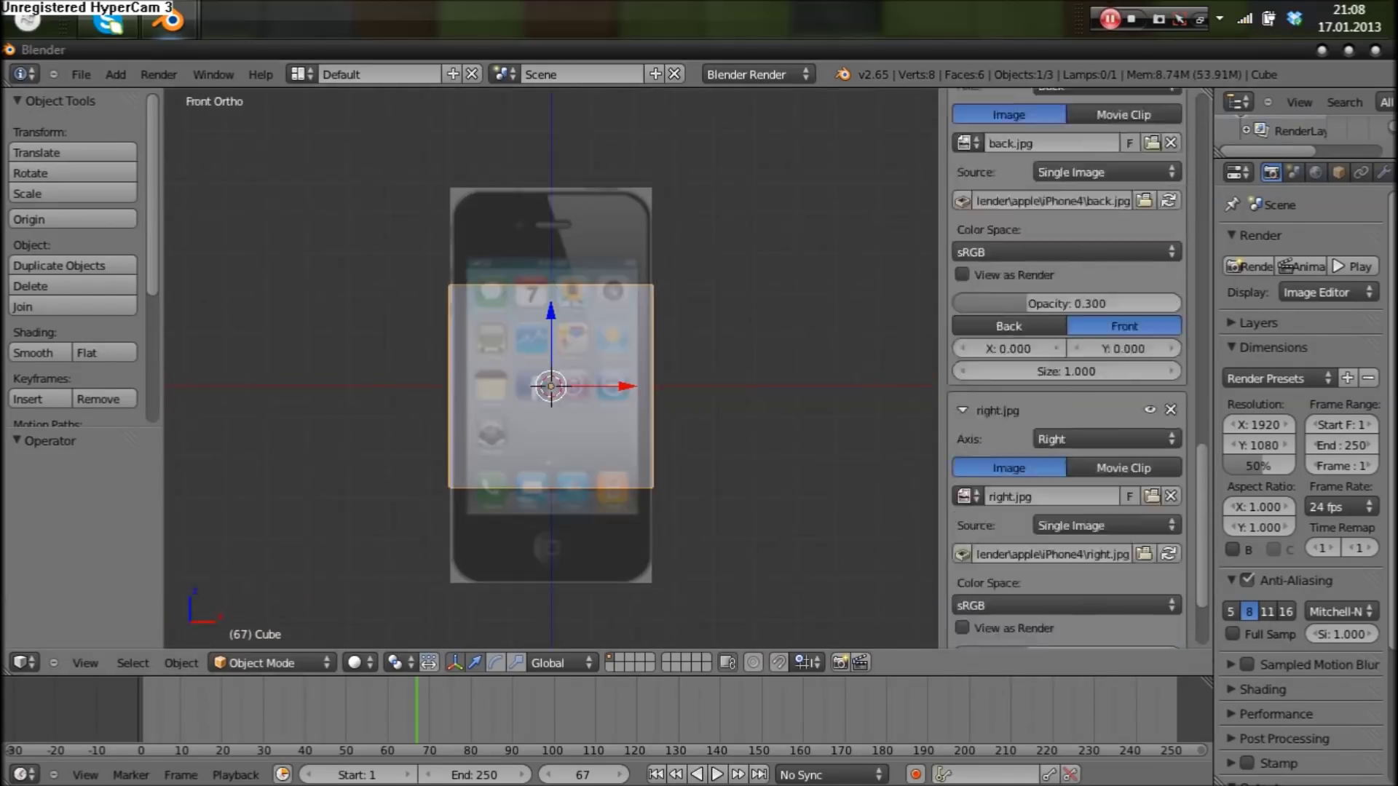
Step: Set the right.jpg background image size to 0.162 and save the project as iP4Blend.blend
{"action": "scroll", "coordinate": [1067, 364], "scroll_direction": "down", "scroll_amount": 4}
{"action": "key", "text": "KP_3"}
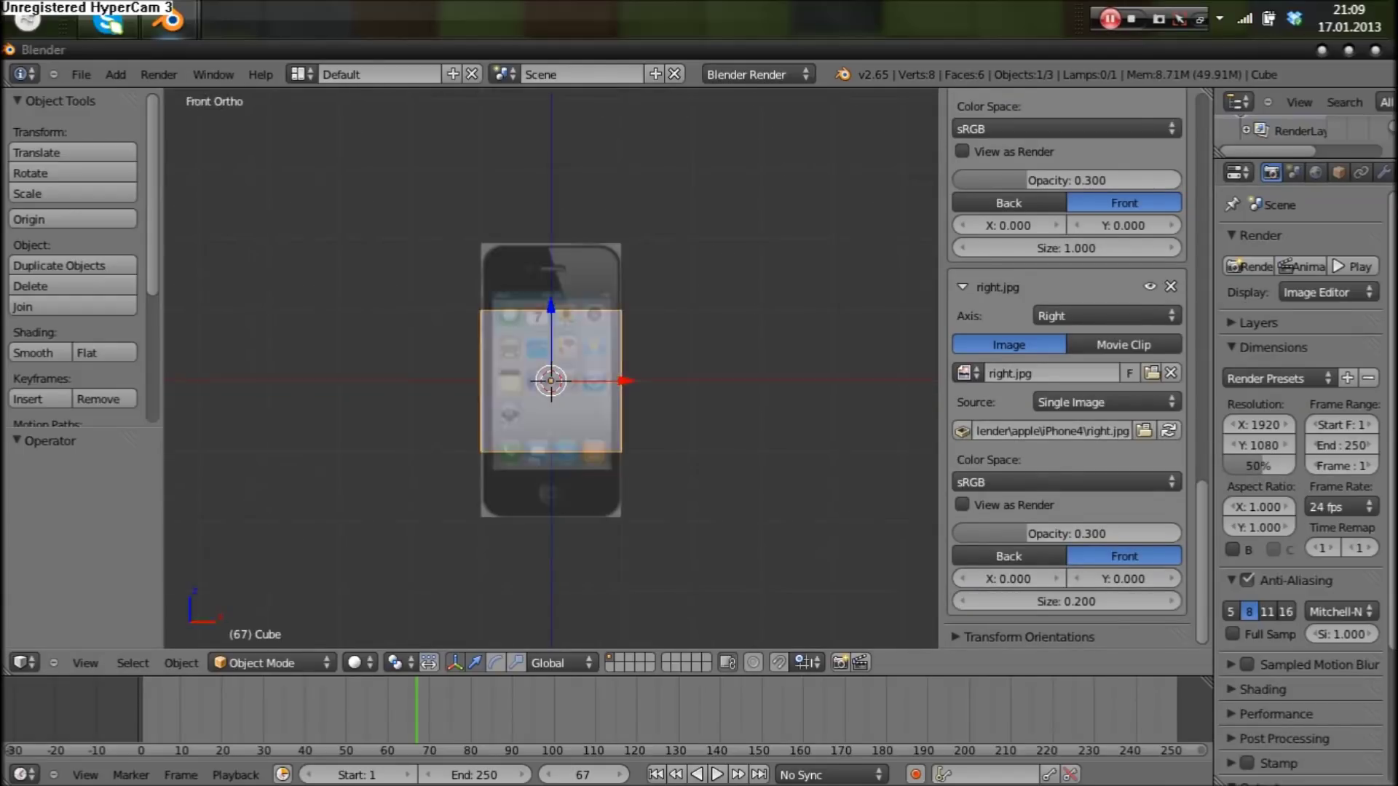
{"action": "left_click", "coordinate": [1066, 601]}
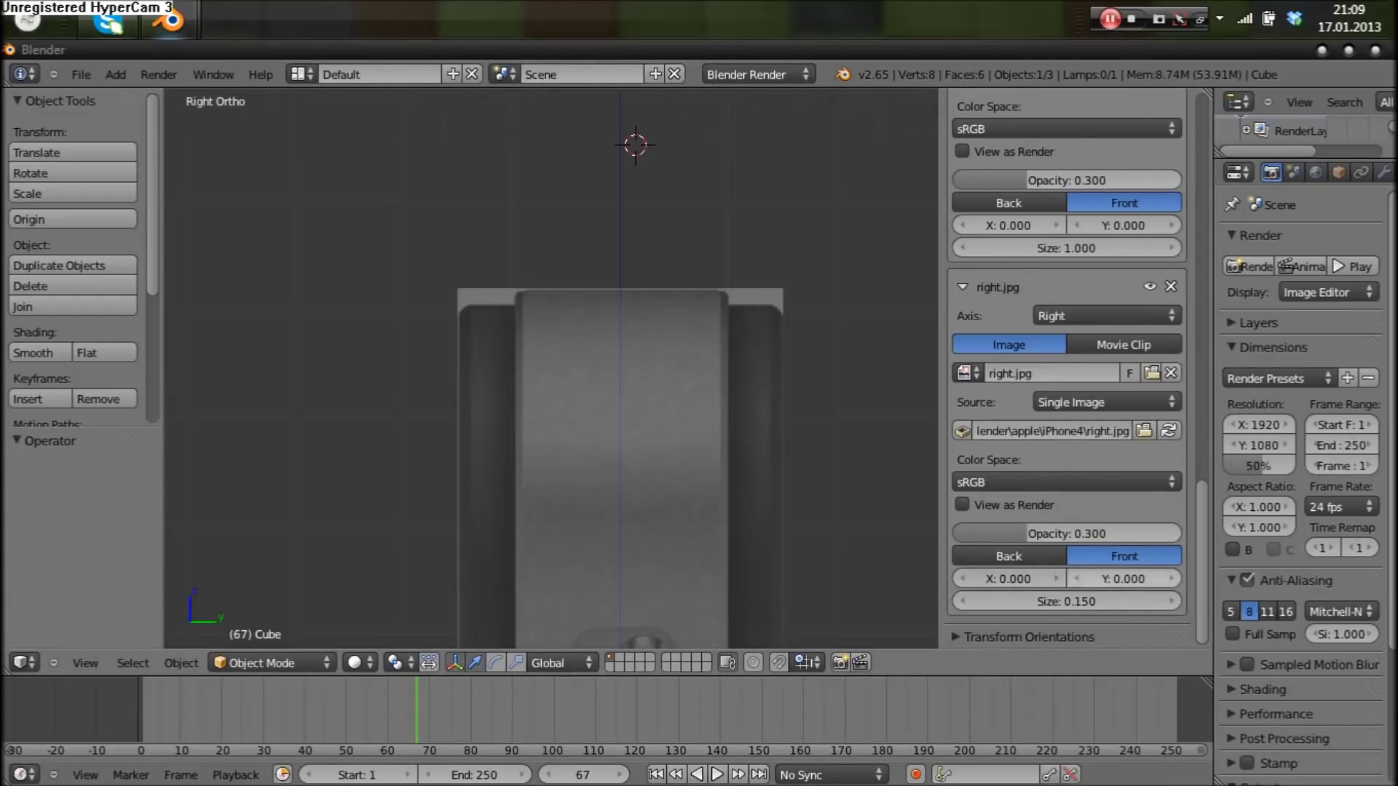
{"action": "type", "text": "0.1"}
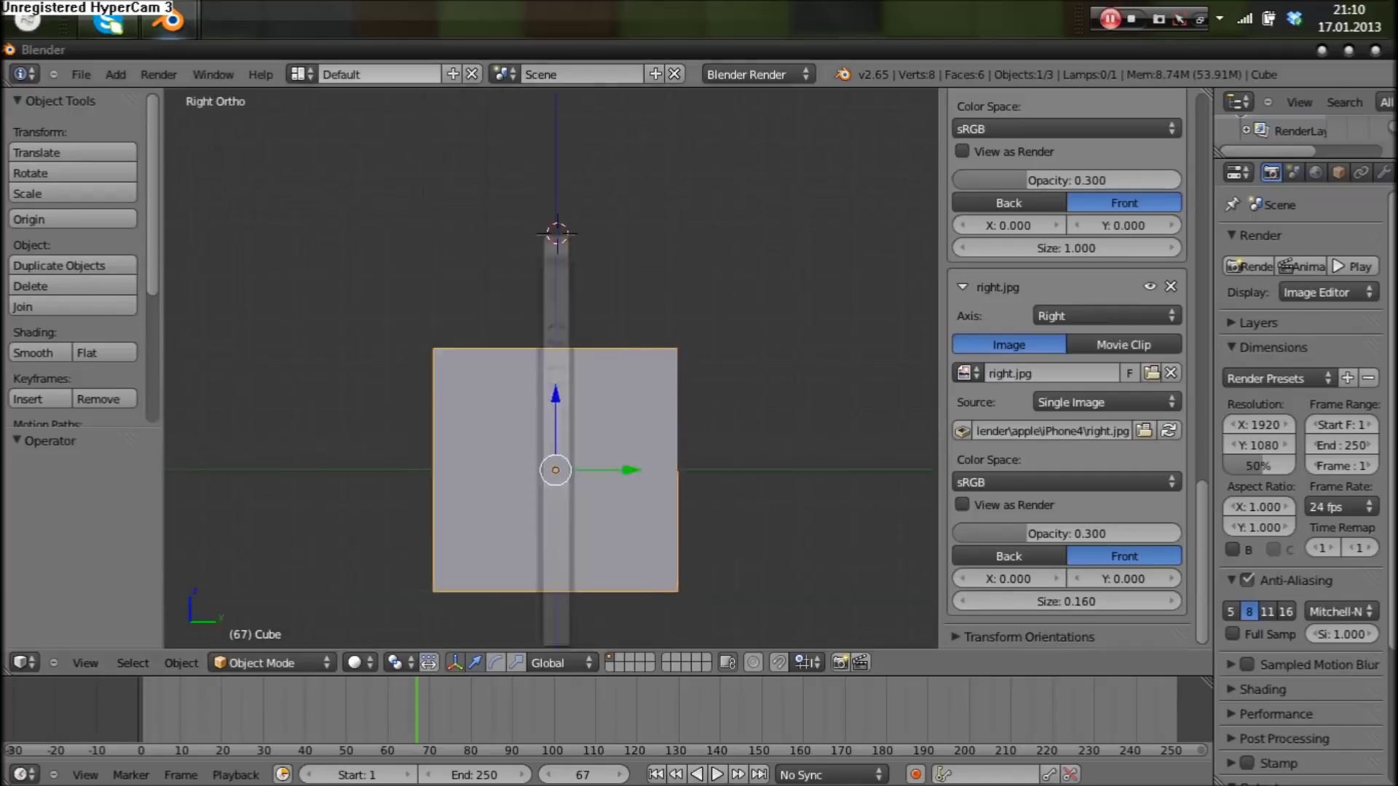
{"action": "type", "text": "62"}
{"action": "key", "text": "Return"}
{"action": "key", "text": "ctrl+s"}
{"action": "key", "text": "Return"}
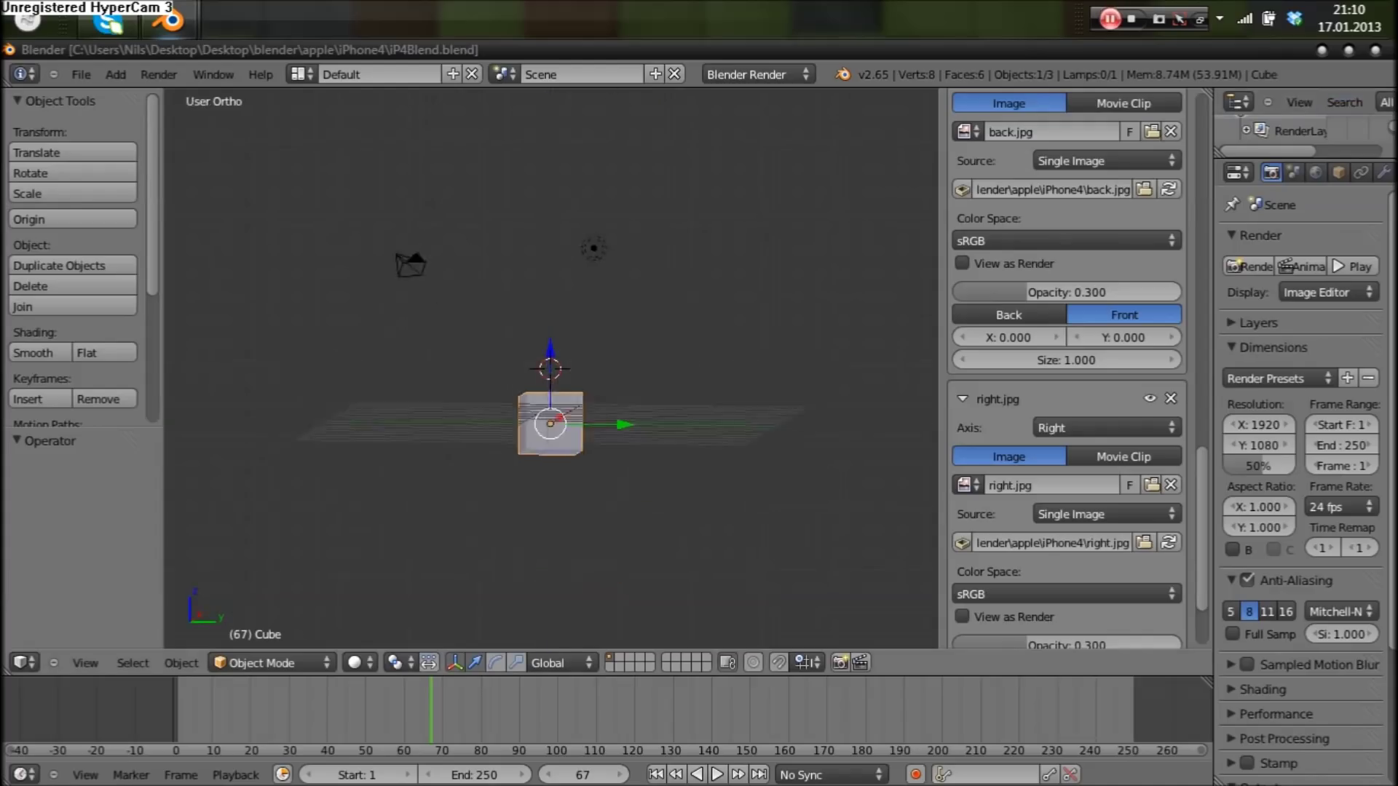
Step: Add a new circle mesh and rotate it by -70 degrees
{"action": "key", "text": "KP_3"}
{"action": "key", "text": "shift+a"}
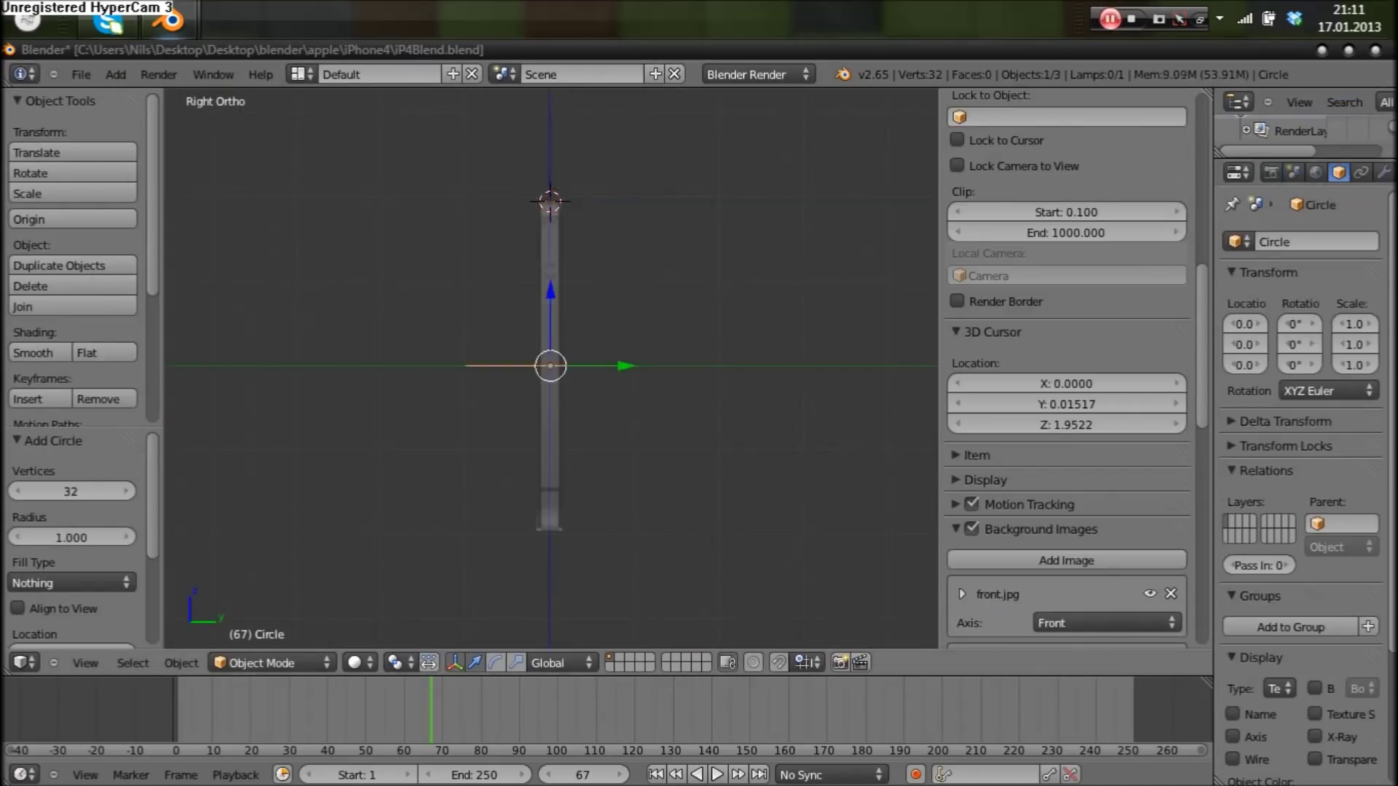
{"action": "key", "text": "Tab"}
{"action": "key", "text": "r"}
{"action": "scroll", "coordinate": [551, 367], "scroll_direction": "up", "scroll_amount": 5}
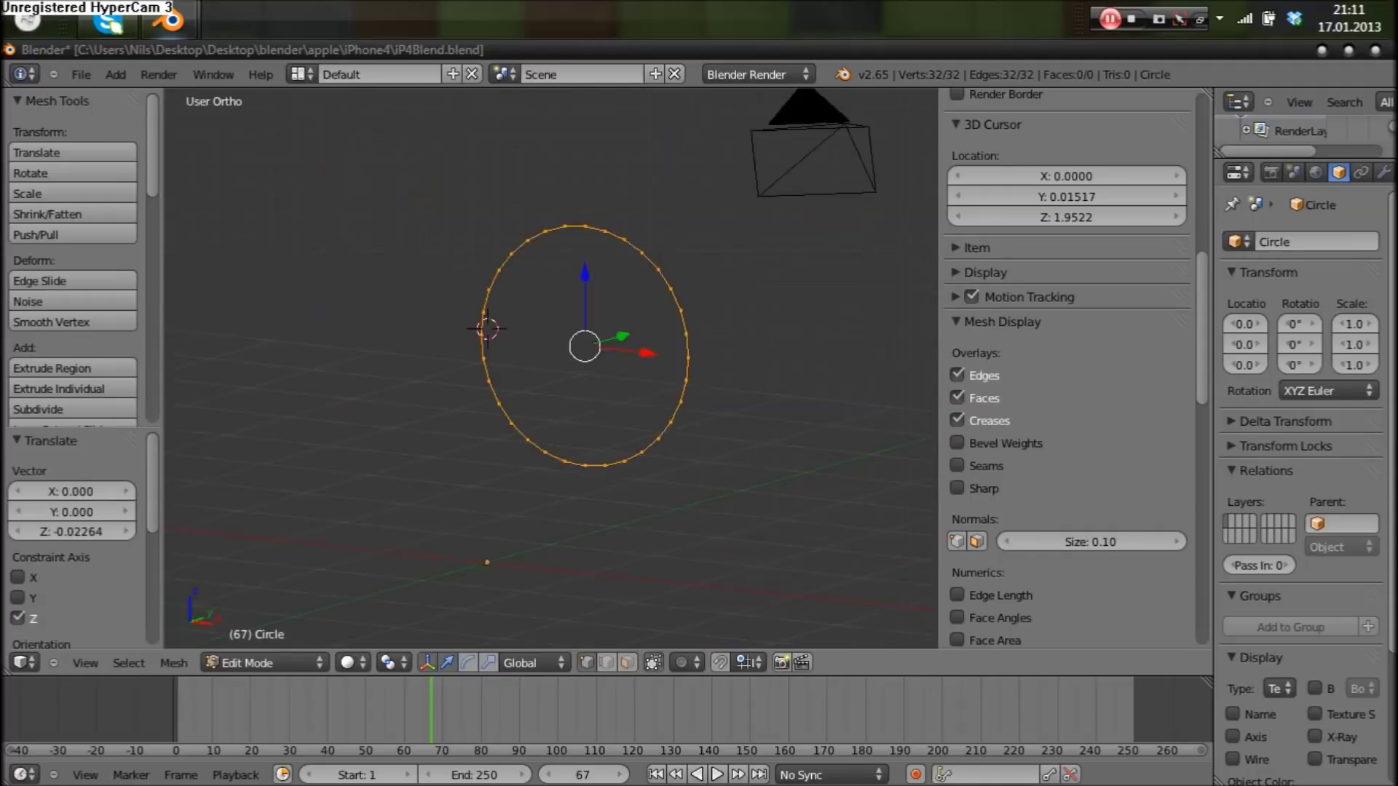
Step: Scale the circle to 0.224 and move it onto the back camera lens
{"action": "key", "text": "ctrl+KP_1"}
{"action": "key", "text": "s"}
{"action": "key", "text": "g"}
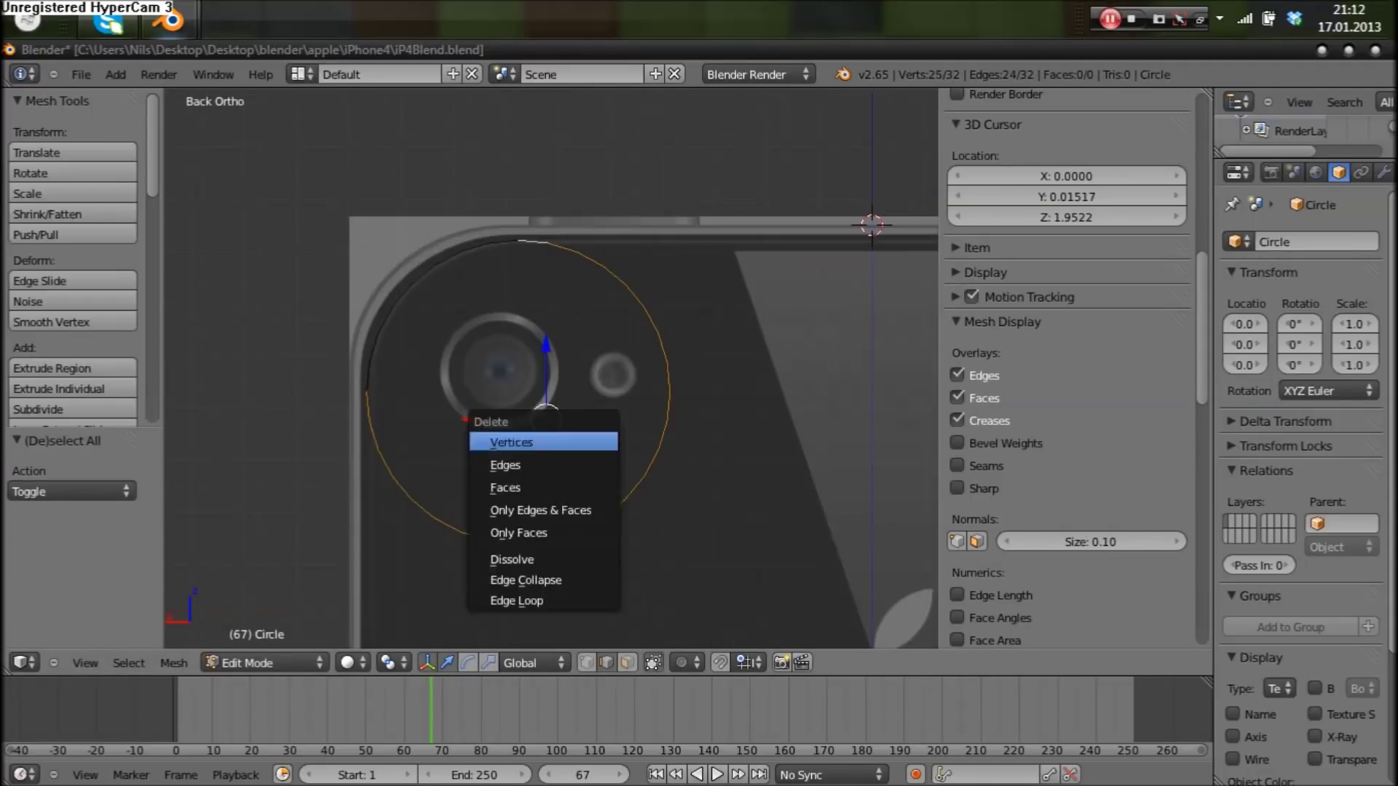
{"action": "key", "text": "Return"}
{"action": "key", "text": "KP_3"}
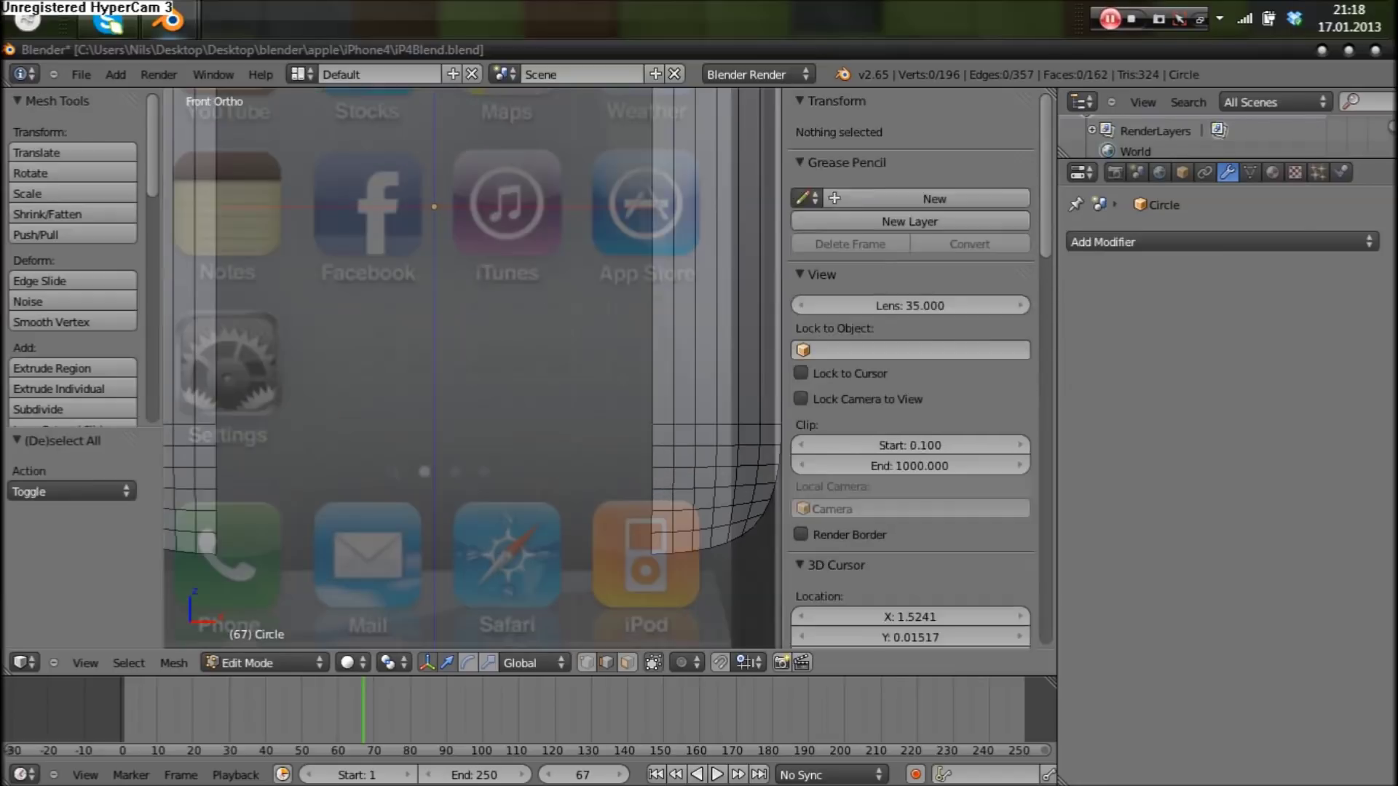
Step: Save the project over the existing iP4Blend.blend file
{"action": "key", "text": "ctrl+s"}
{"action": "key", "text": "Return"}
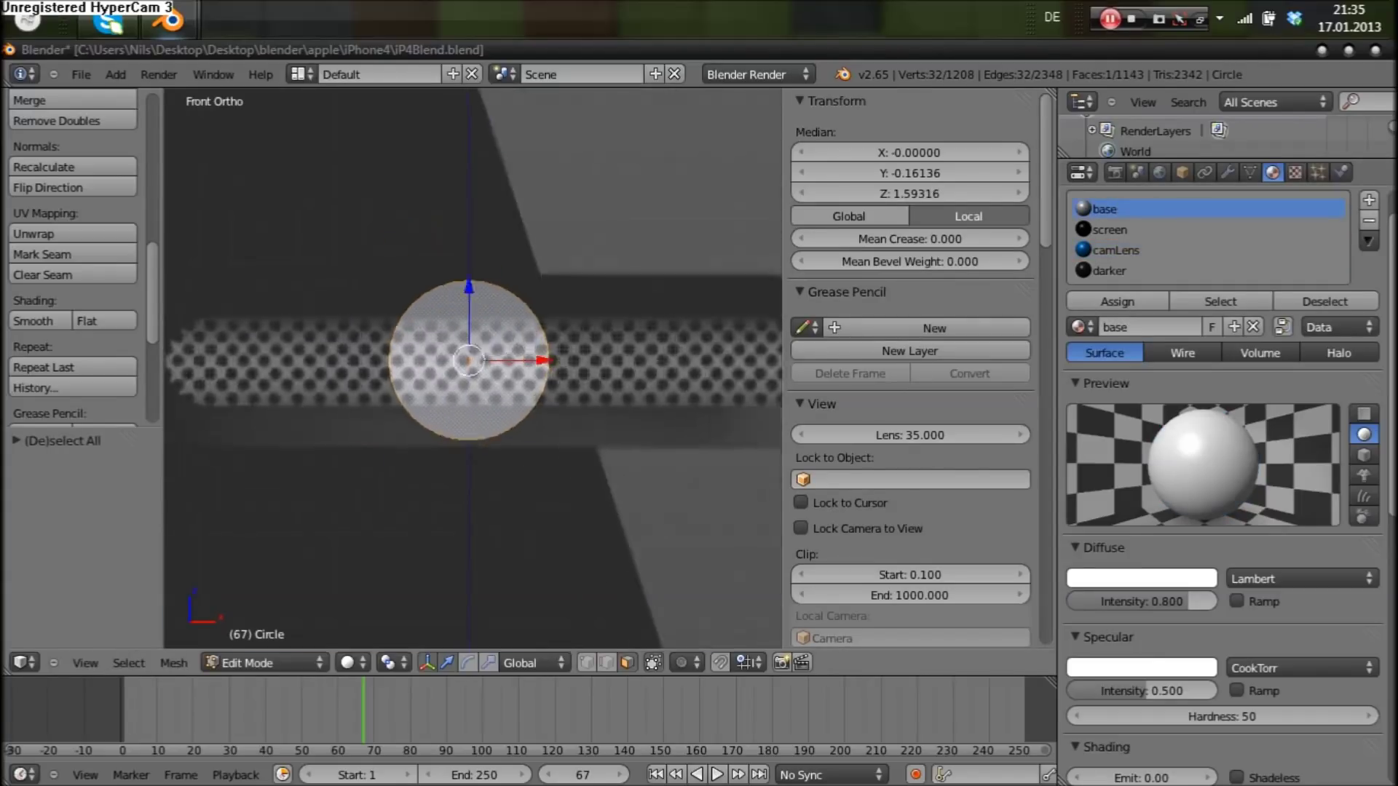
Step: Box-select and scale the speaker circle's ring vertices, then return to Object Mode
{"action": "key", "text": "a"}
{"action": "key", "text": "b"}
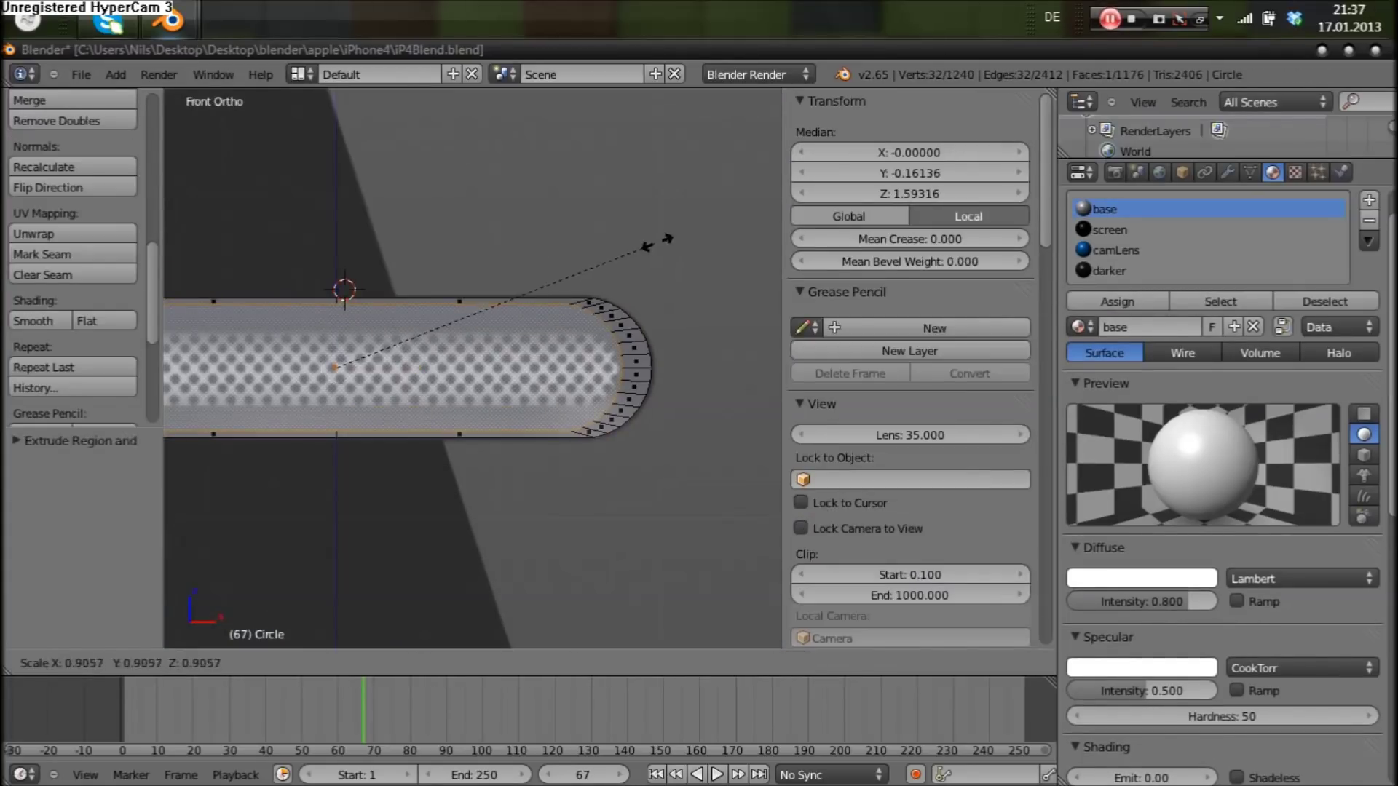
{"action": "left_click", "coordinate": [657, 242]}
{"action": "key", "text": "a"}
{"action": "scroll", "coordinate": [684, 364], "scroll_direction": "up", "scroll_amount": 5}
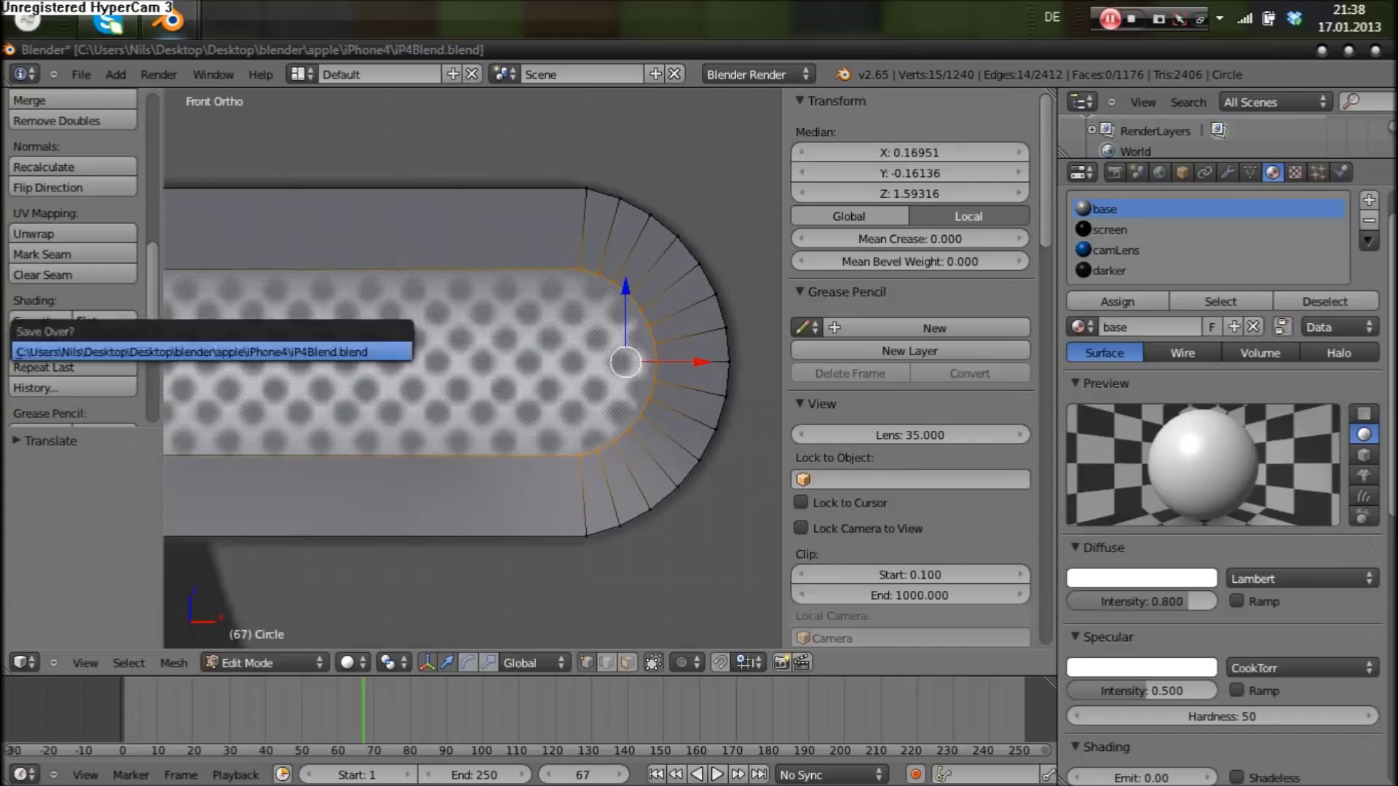
{"action": "scroll", "coordinate": [474, 364], "scroll_direction": "down", "scroll_amount": 4}
{"action": "key", "text": "Tab"}
{"action": "scroll", "coordinate": [473, 364], "scroll_direction": "up", "scroll_amount": 2}
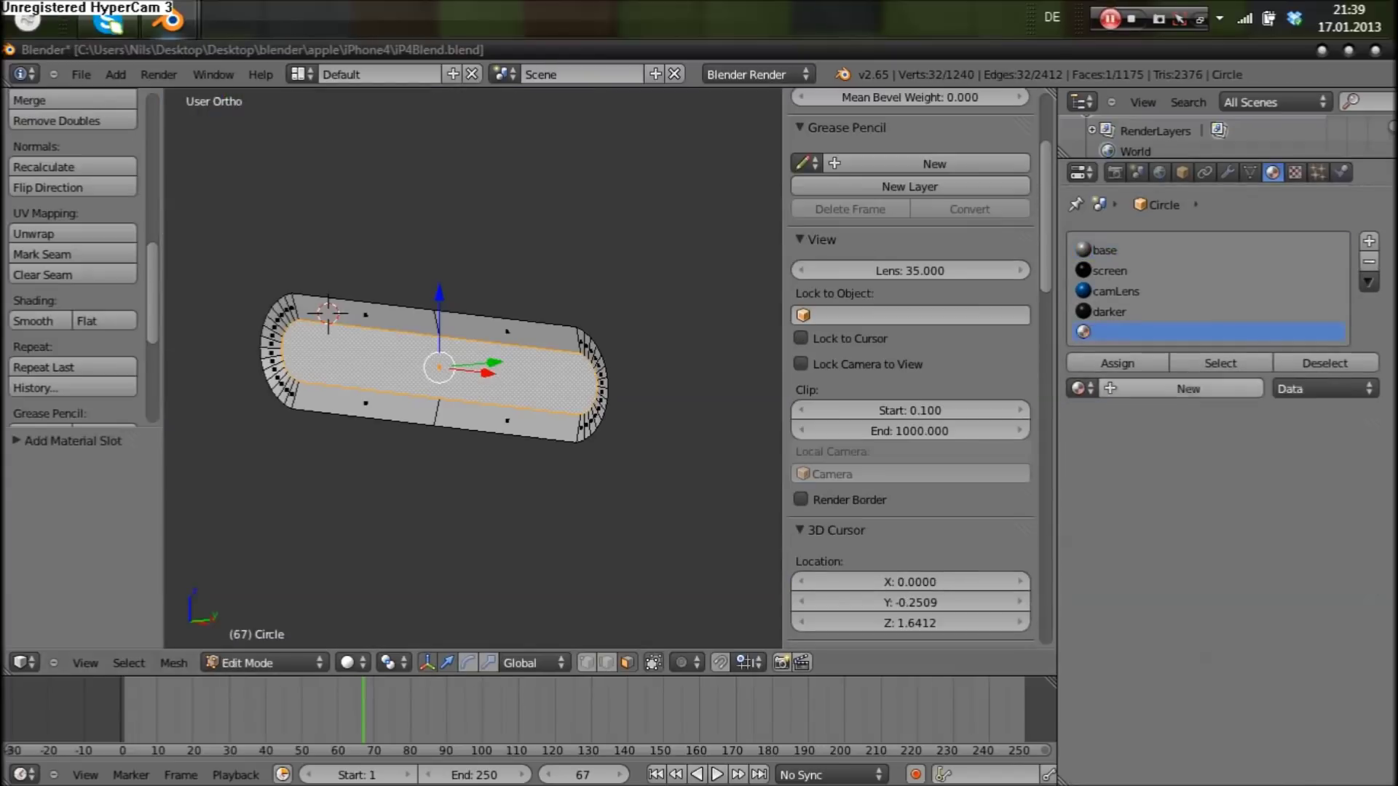
{"action": "left_click", "coordinate": [1295, 171]}
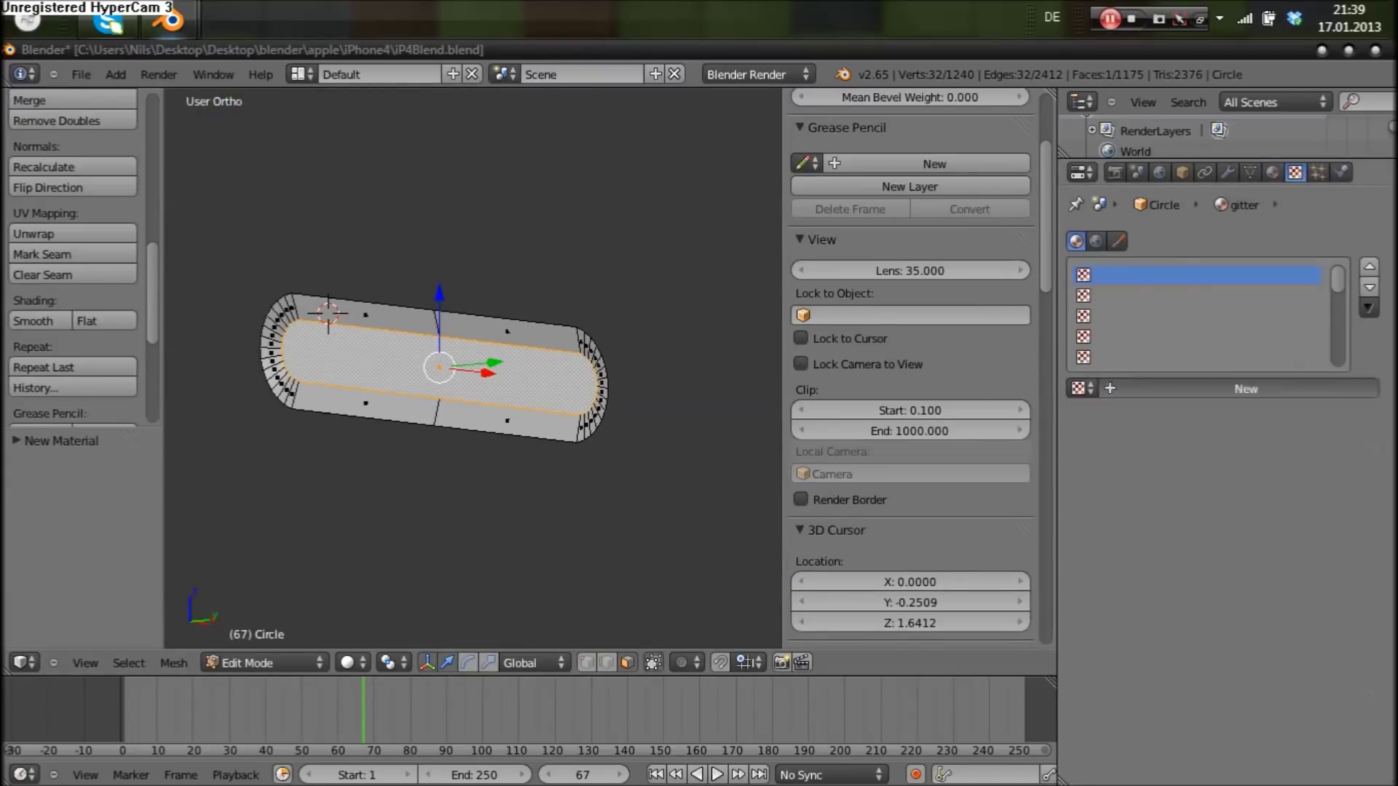
Step: Create a new gitter texture and set its type to Image or Movie
{"action": "left_click", "coordinate": [1153, 386]}
{"action": "left_click", "coordinate": [1256, 414]}
{"action": "left_click", "coordinate": [1172, 540]}
{"action": "left_click", "coordinate": [1256, 414]}
{"action": "left_click", "coordinate": [1189, 660]}
{"action": "left_click", "coordinate": [1255, 414]}
{"action": "left_click", "coordinate": [1183, 728]}
{"action": "left_click", "coordinate": [1256, 414]}
{"action": "left_click", "coordinate": [1196, 547]}
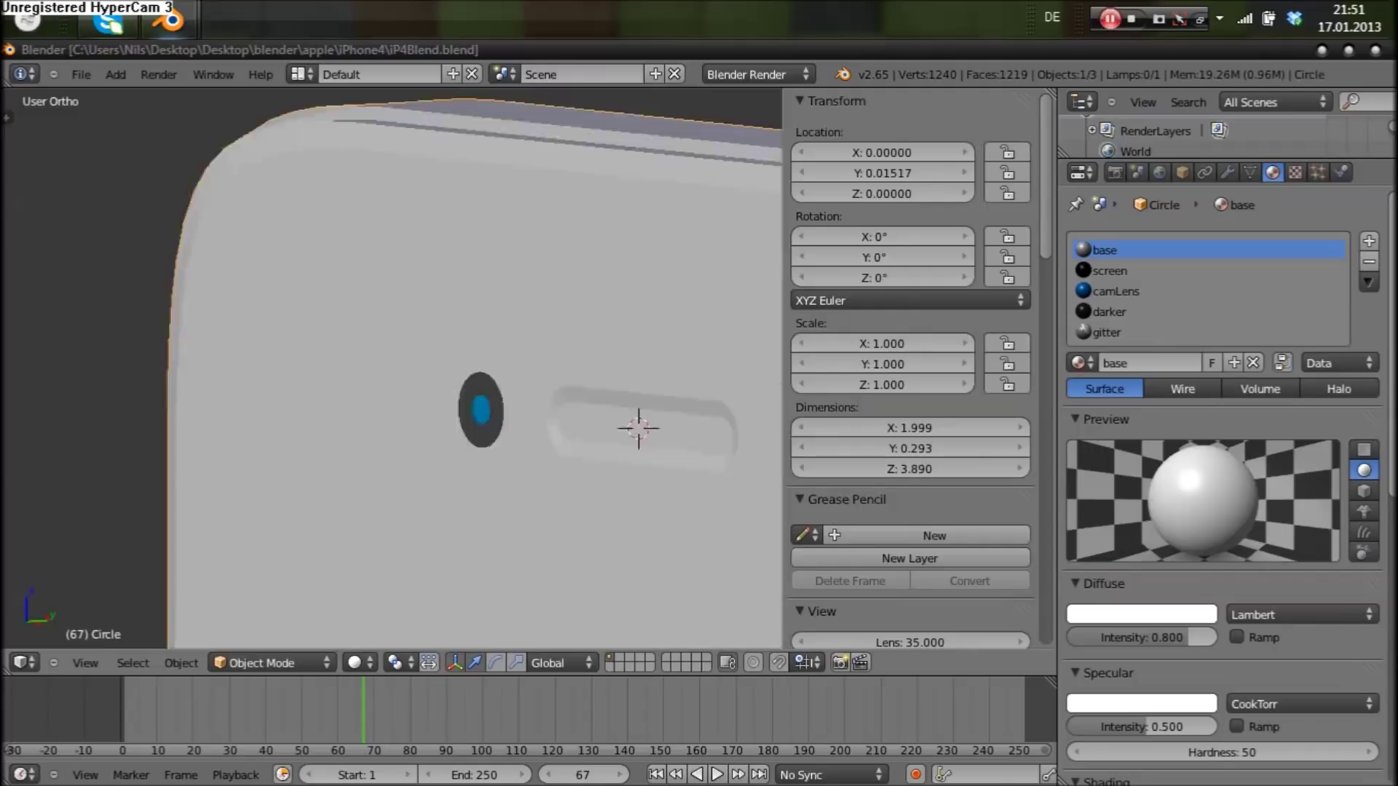
Step: Show the Background Images panel, switch to the left side view, and save the project
{"action": "scroll", "coordinate": [910, 364], "scroll_direction": "down", "scroll_amount": 8}
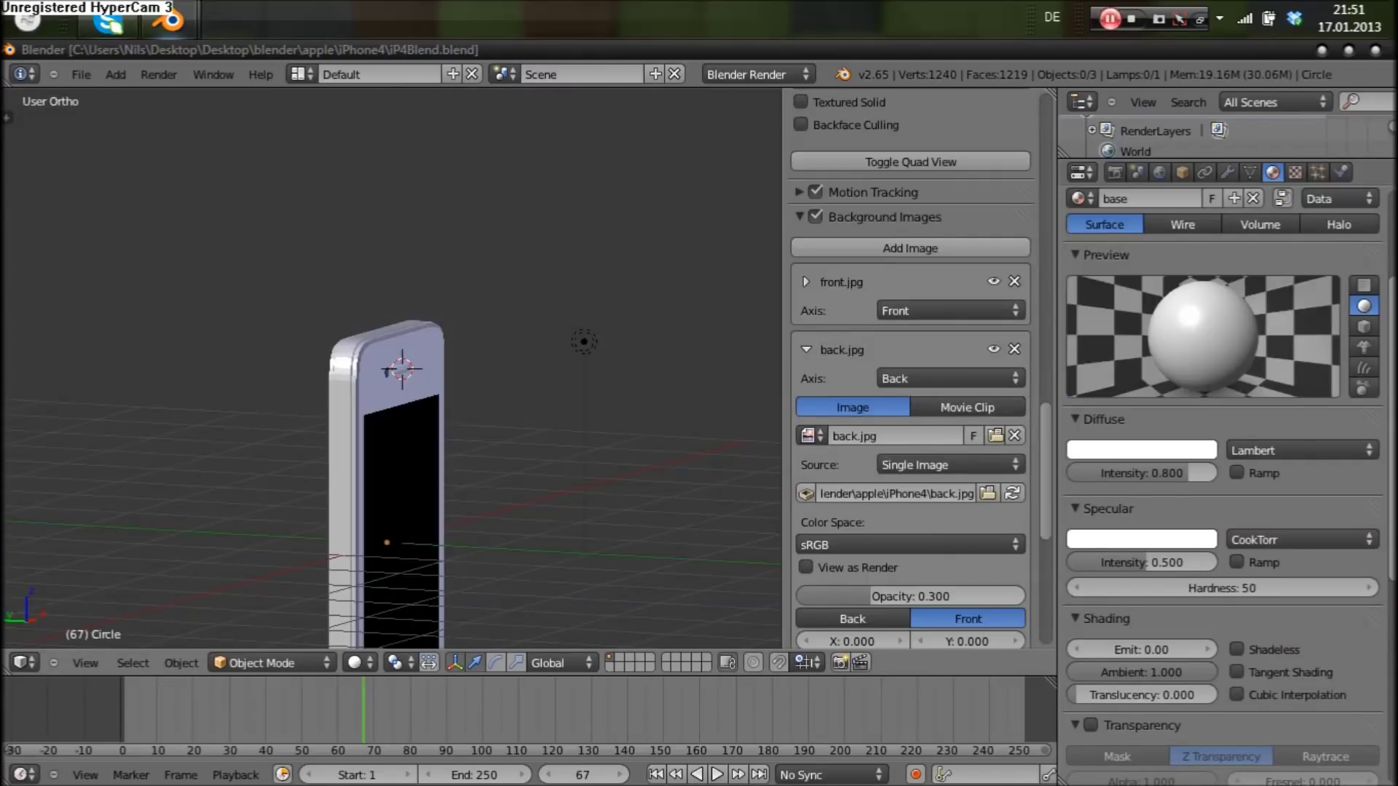
{"action": "scroll", "coordinate": [910, 364], "scroll_direction": "down", "scroll_amount": 5}
{"action": "key", "text": "ctrl+KP_3"}
{"action": "key", "text": "ctrl+s"}
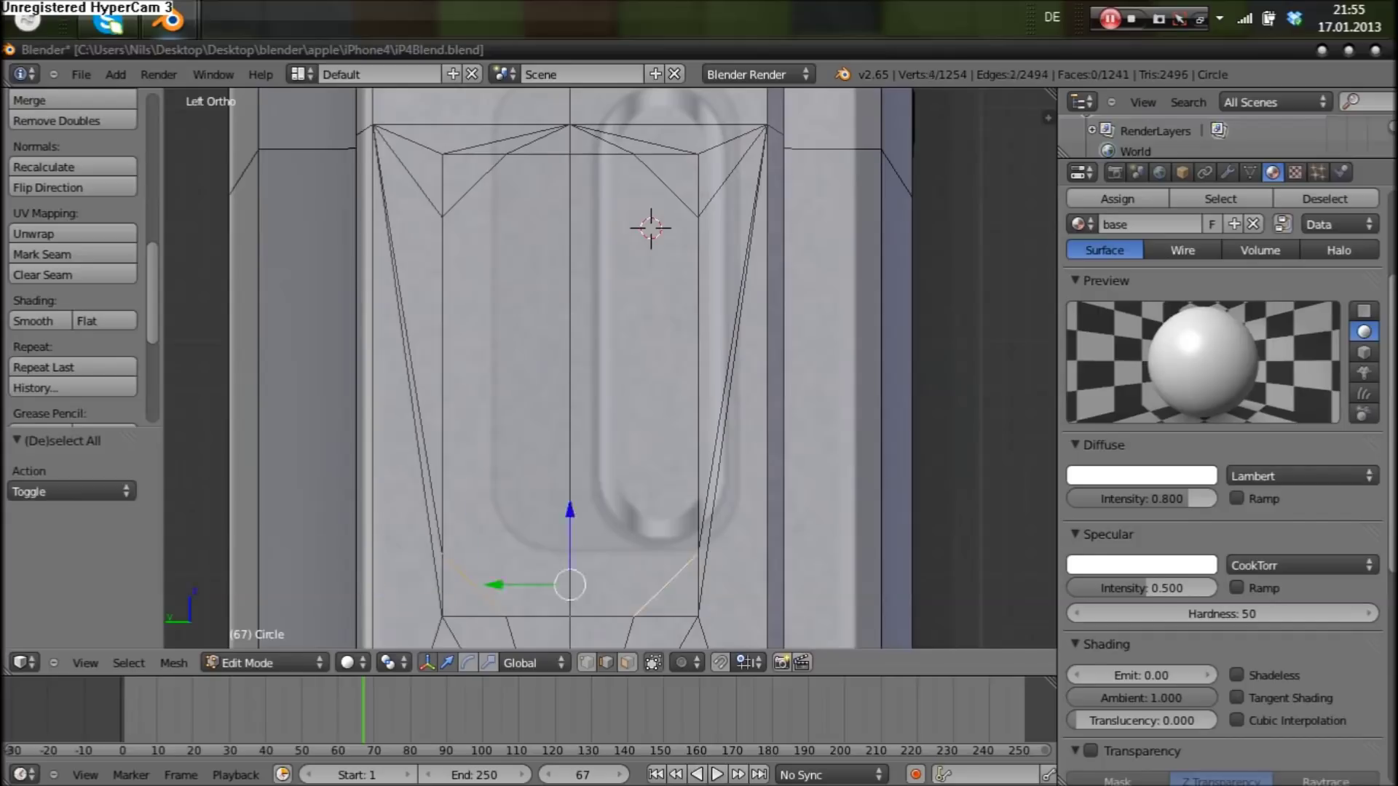
Step: Scale the selected side vertices along X, triangulate the faces, and save
{"action": "scroll", "coordinate": [655, 327], "scroll_direction": "up", "scroll_amount": 4}
{"action": "key", "text": "s"}
{"action": "key", "text": "x"}
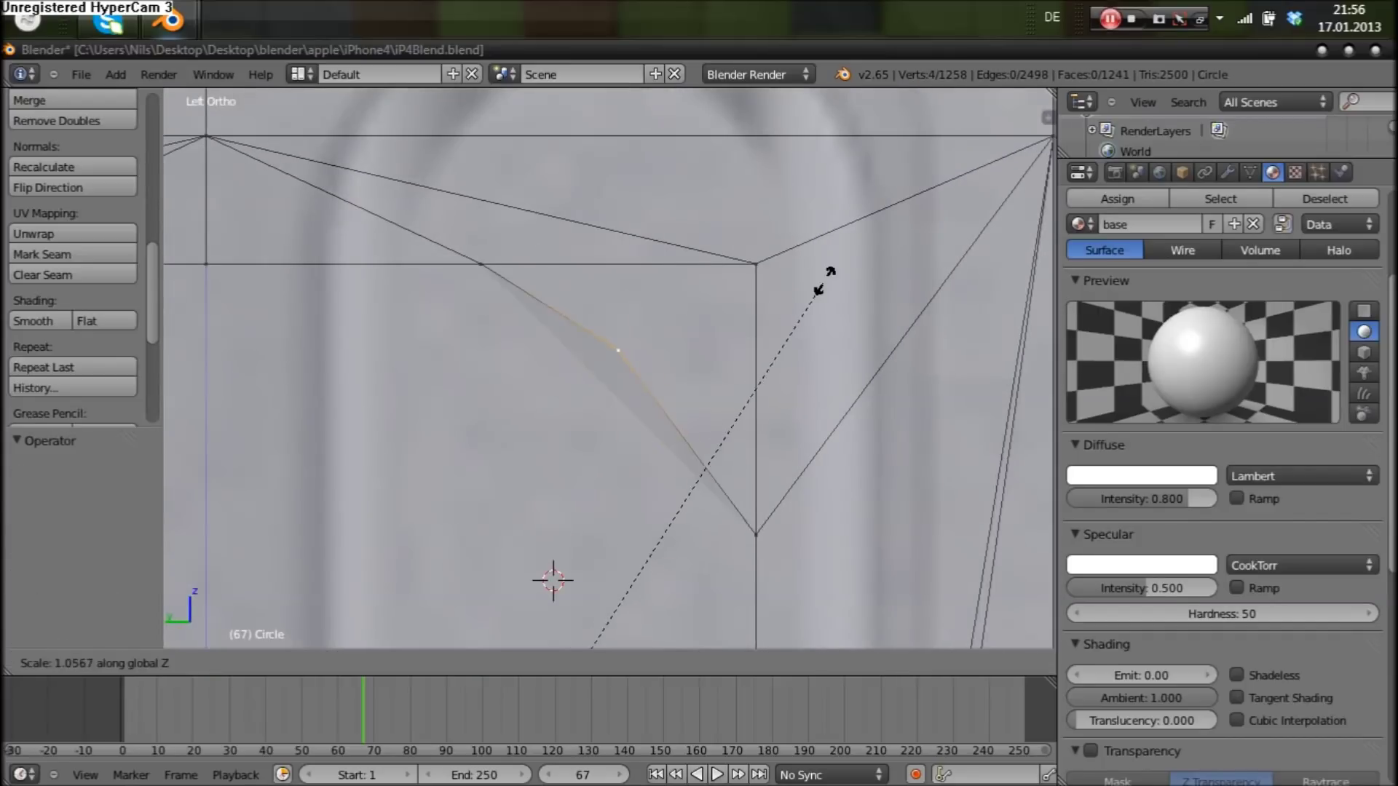
{"action": "left_click", "coordinate": [822, 280]}
{"action": "scroll", "coordinate": [593, 422], "scroll_direction": "down", "scroll_amount": 4}
{"action": "key", "text": "ctrl+t"}
{"action": "key", "text": "ctrl+s"}
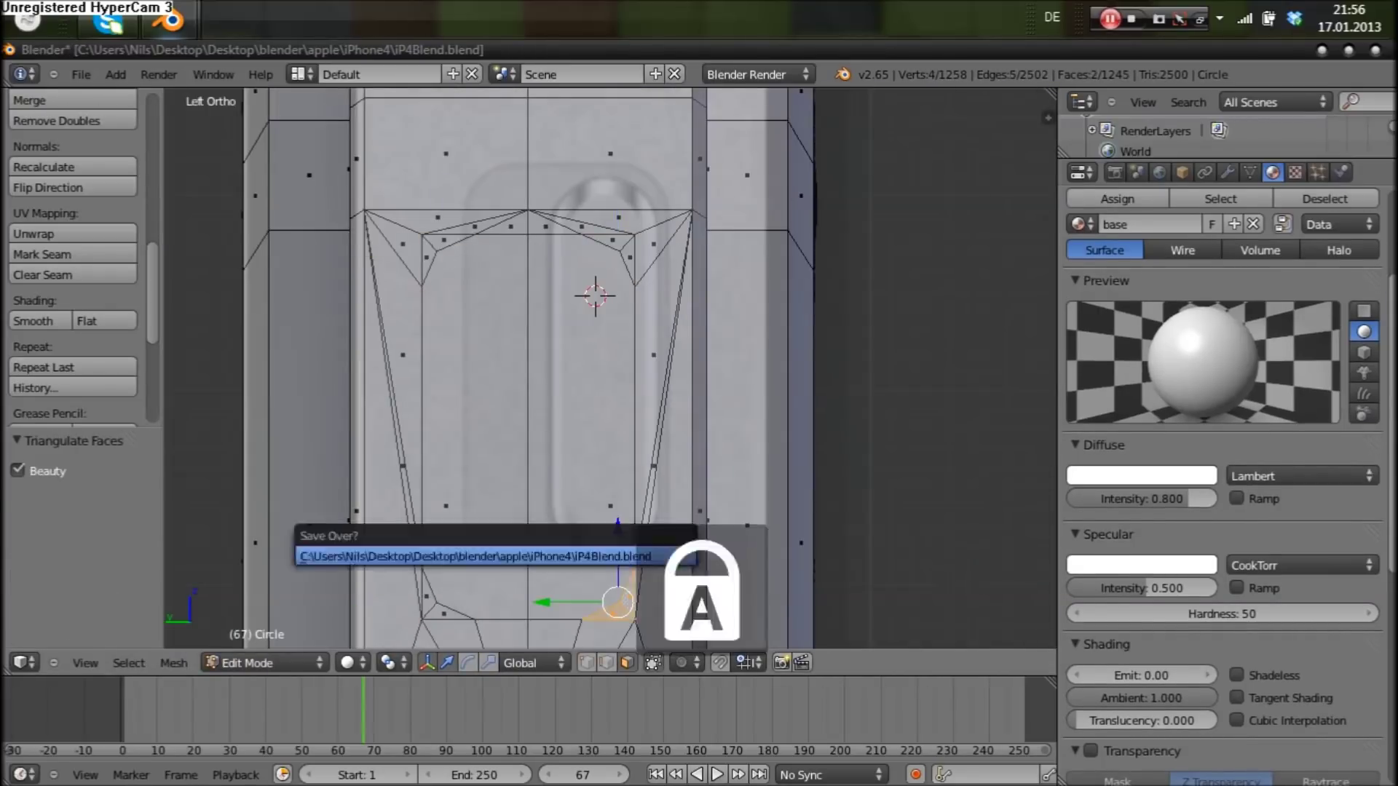
Step: Clear the selection, save again, and duplicate the button faces in place
{"action": "key", "text": "a"}
{"action": "scroll", "coordinate": [610, 367], "scroll_direction": "up", "scroll_amount": 3}
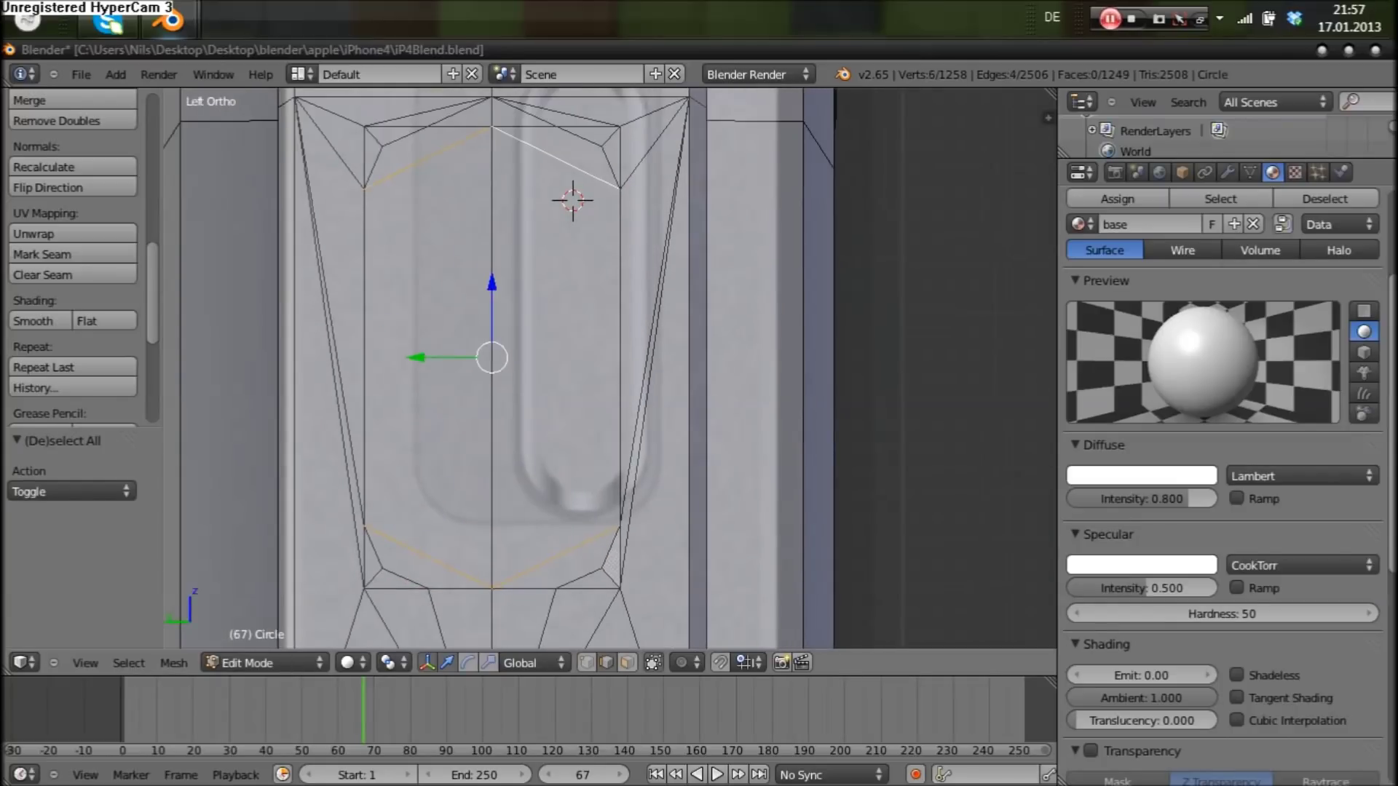
{"action": "key", "text": "ctrl+s"}
{"action": "key", "text": "Tab"}
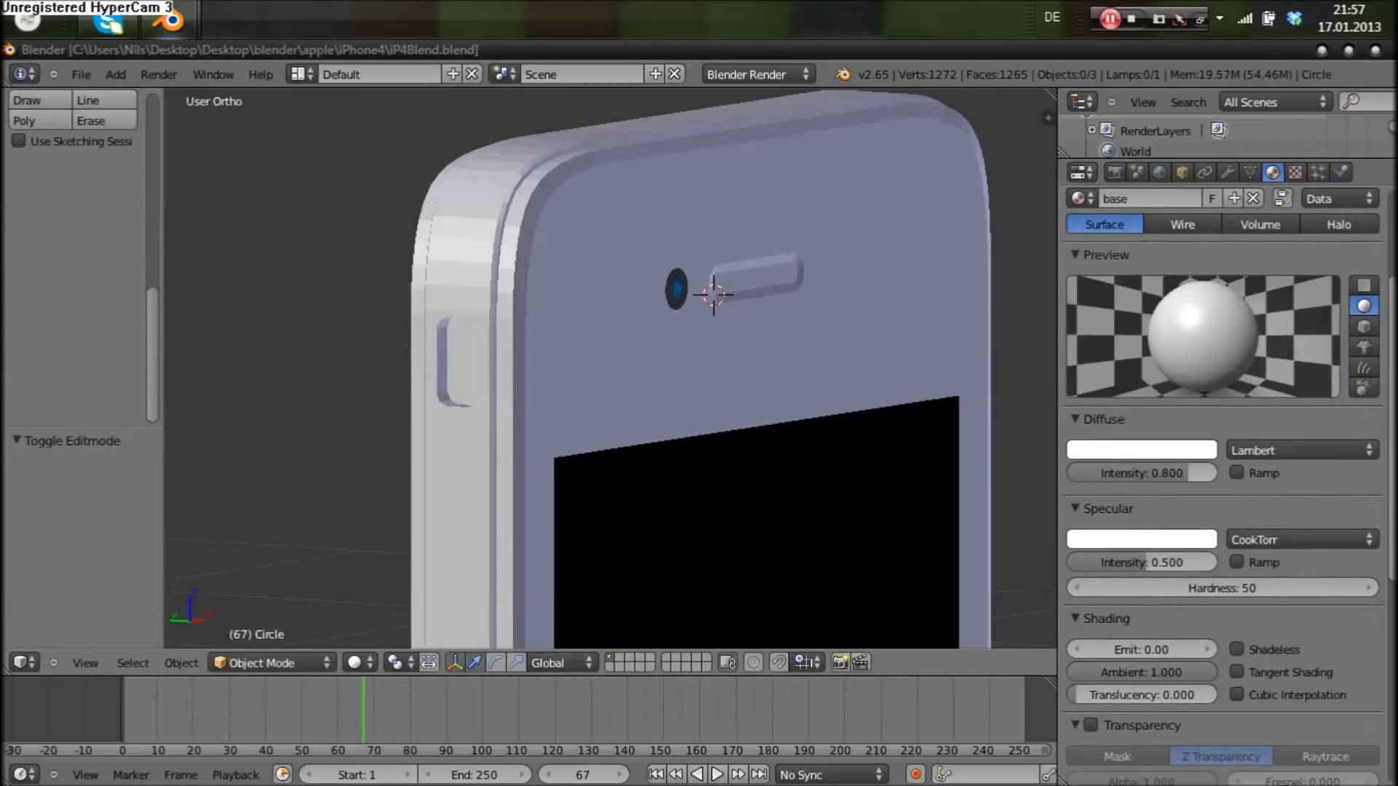
{"action": "key", "text": "shift+d"}
{"action": "key", "text": "Escape"}
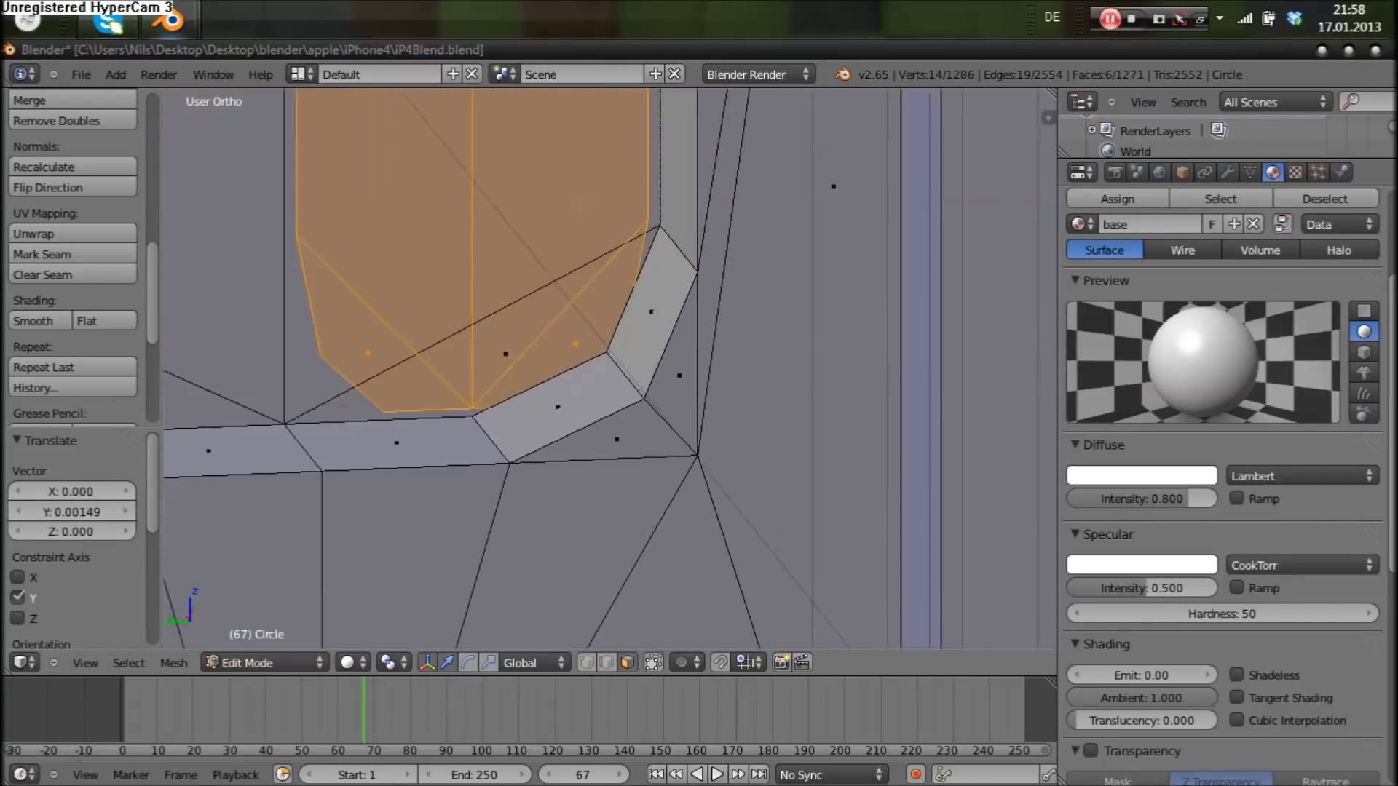
Step: Select the linked button faces and scale them along Y
{"action": "key", "text": "l"}
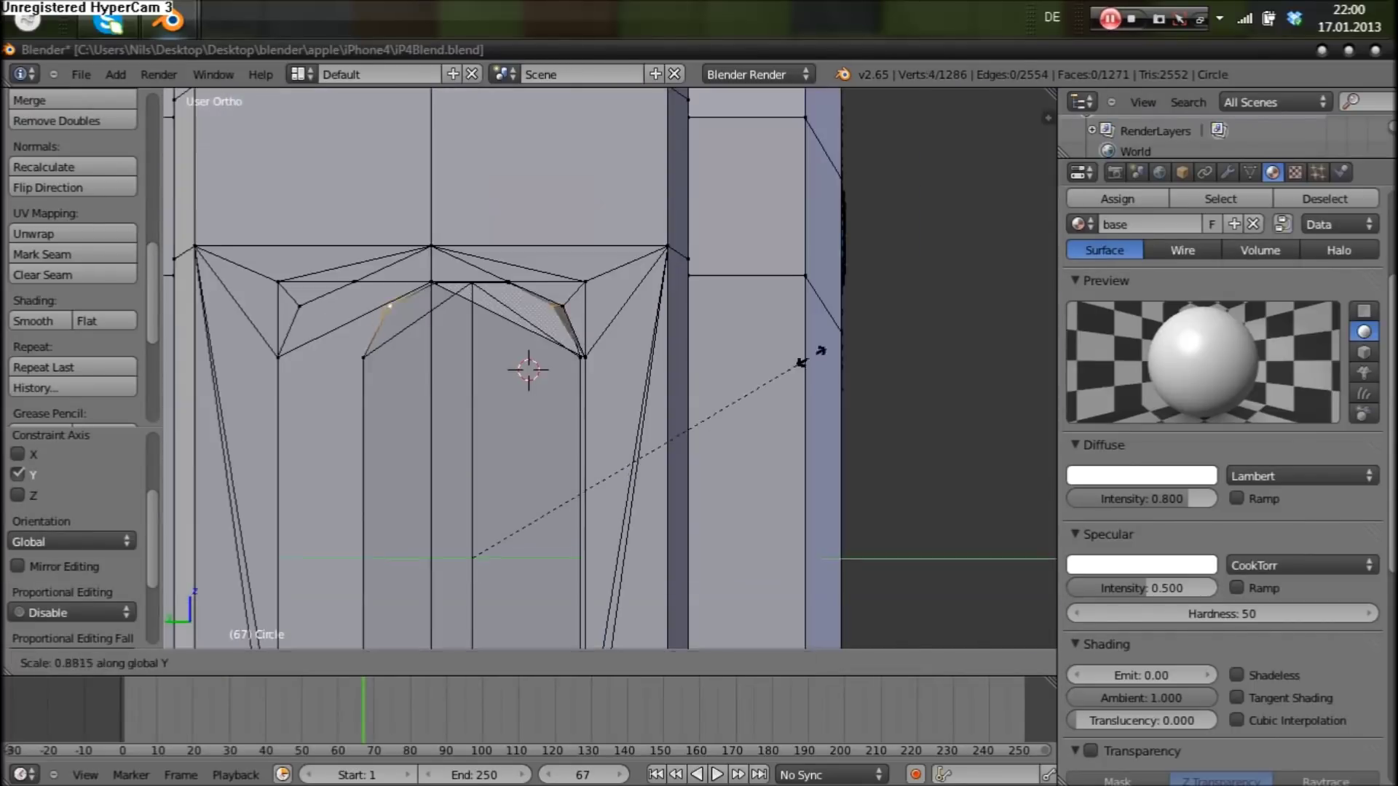
{"action": "left_click", "coordinate": [800, 361]}
{"action": "scroll", "coordinate": [643, 280], "scroll_direction": "up", "scroll_amount": 6}
{"action": "scroll", "coordinate": [597, 363], "scroll_direction": "down", "scroll_amount": 3}
{"action": "key", "text": "ctrl+z"}
{"action": "scroll", "coordinate": [597, 364], "scroll_direction": "up", "scroll_amount": 3}
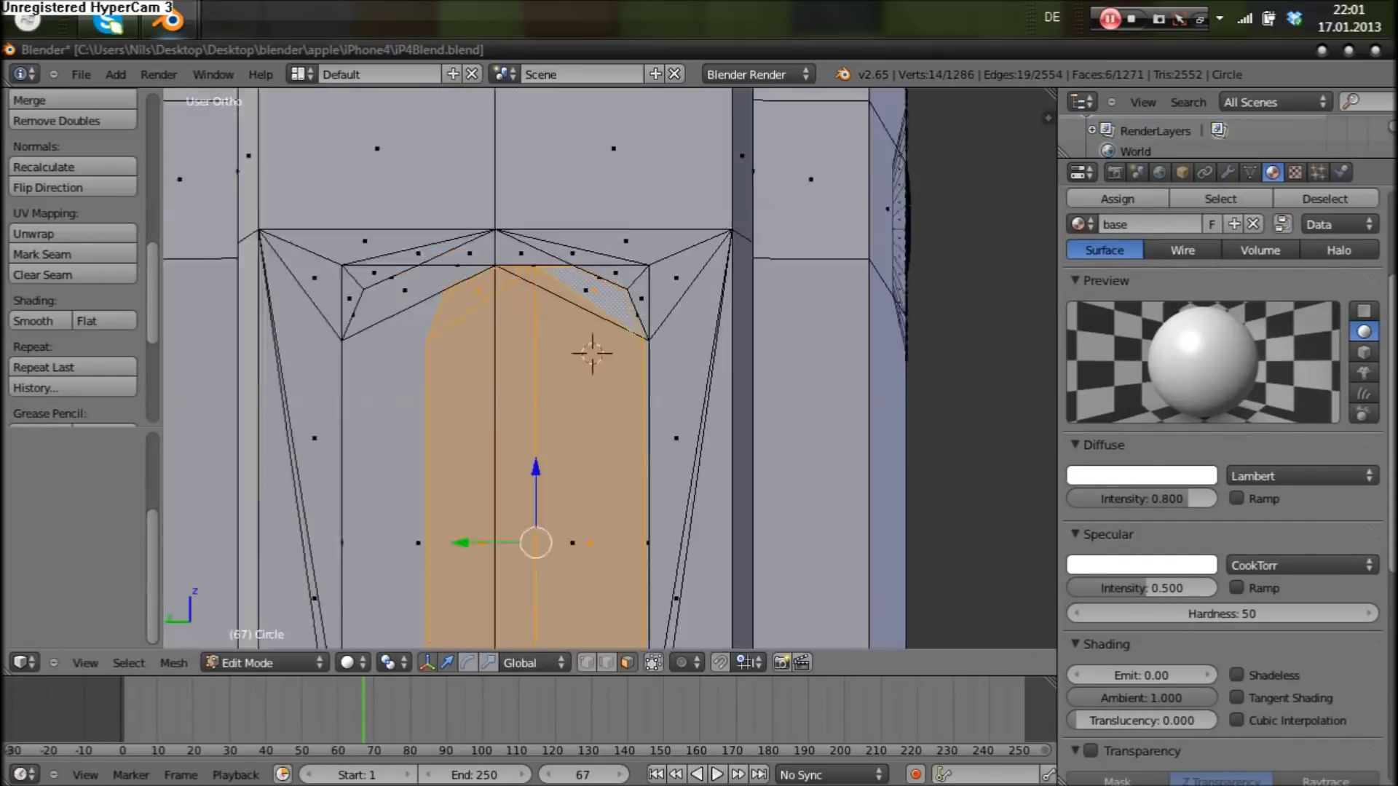
{"action": "key", "text": "KP_1"}
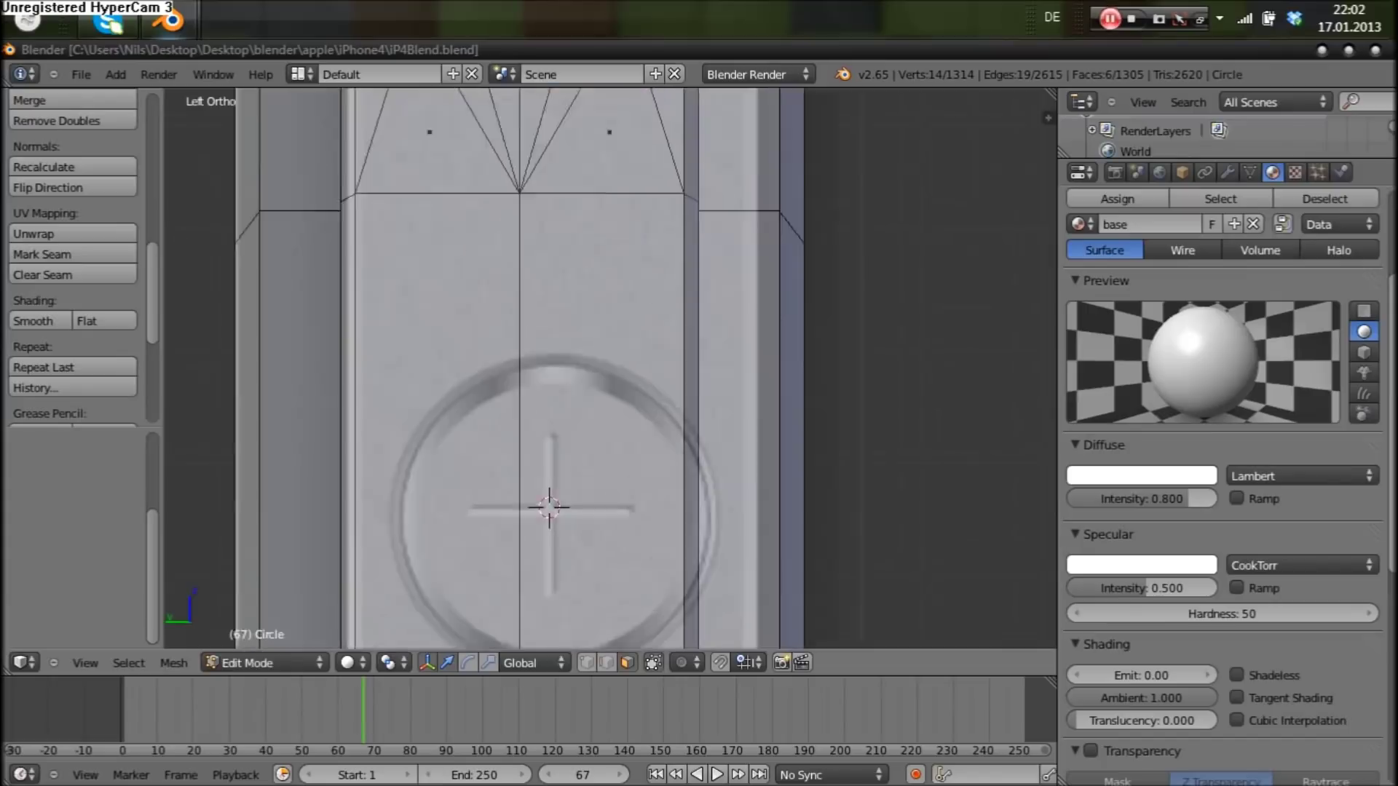
Step: Add a new circle mesh and shrink it to the reference volume button's size
{"action": "key", "text": "n"}
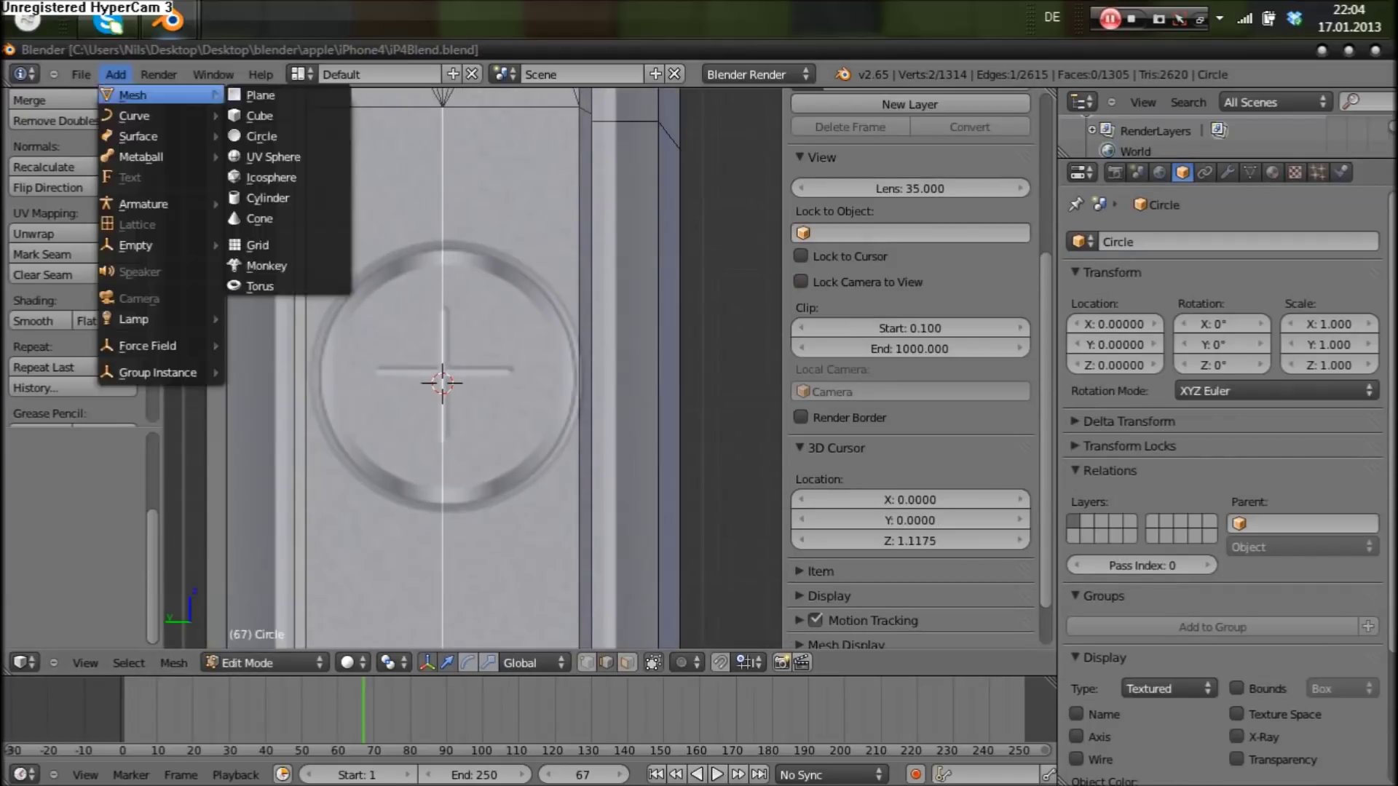
{"action": "left_click", "coordinate": [260, 136]}
{"action": "key", "text": "ctrl+l"}
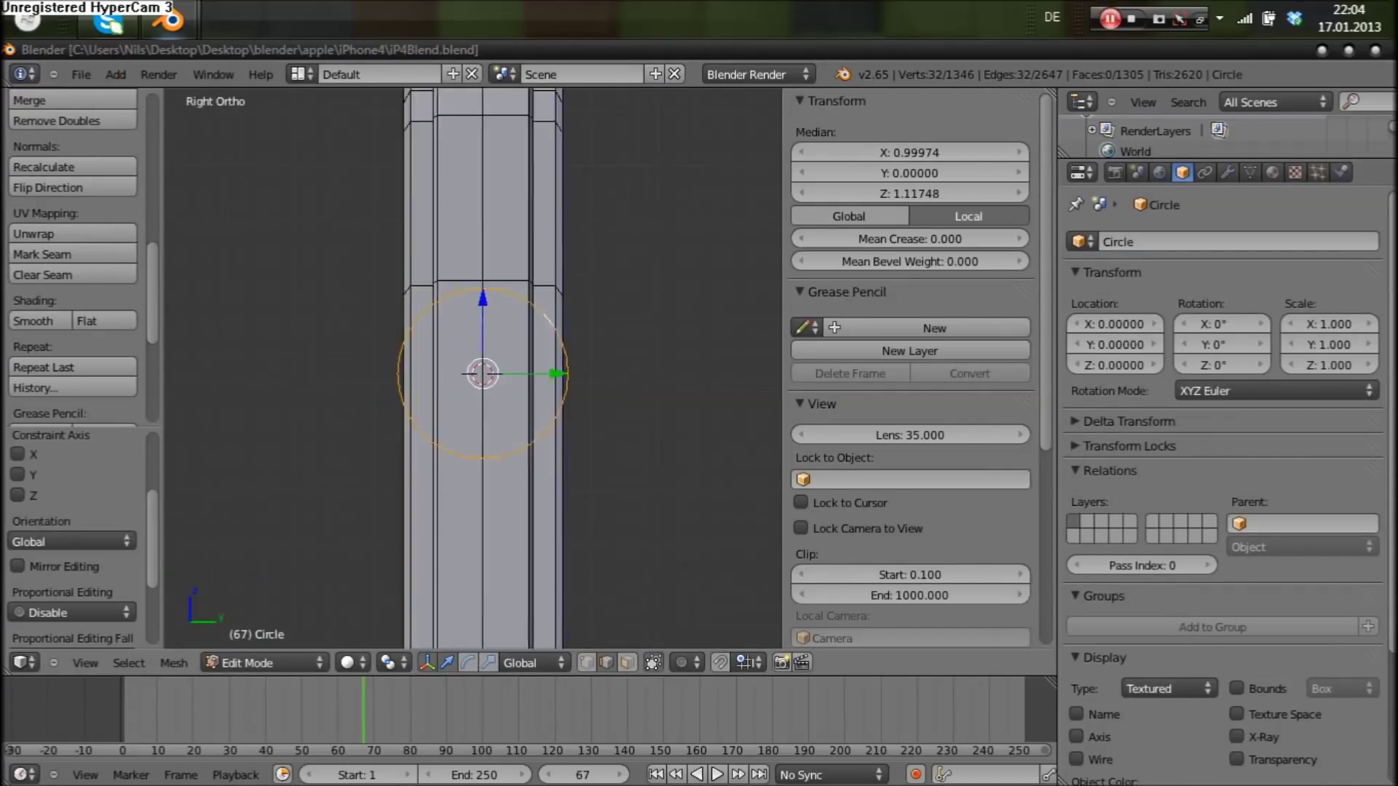
{"action": "key", "text": "s"}
{"action": "key", "text": "Return"}
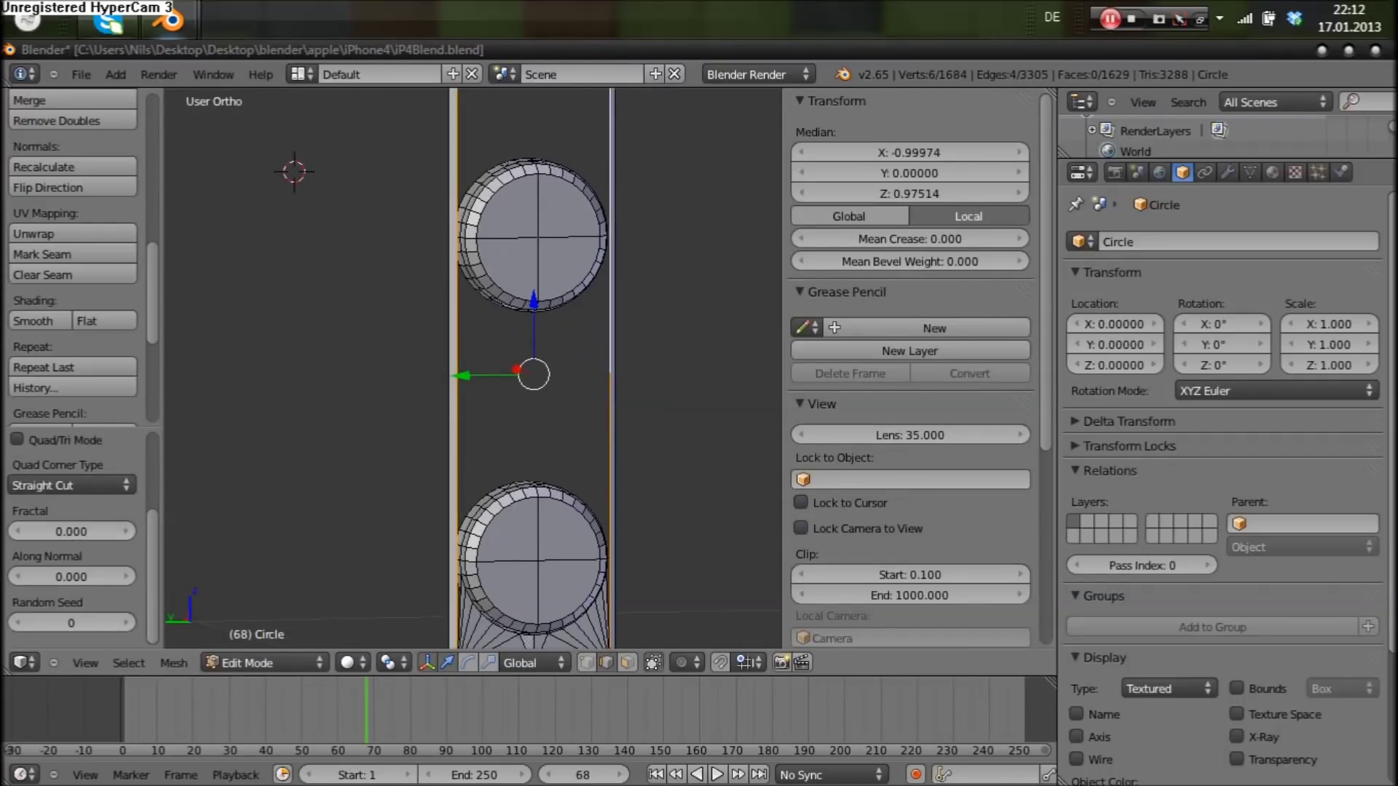
Step: Reselect the button ring's vertices in Edit Mode, orbiting to see the whole circle
{"action": "key", "text": "a"}
{"action": "scroll", "coordinate": [473, 363], "scroll_direction": "up", "scroll_amount": 5}
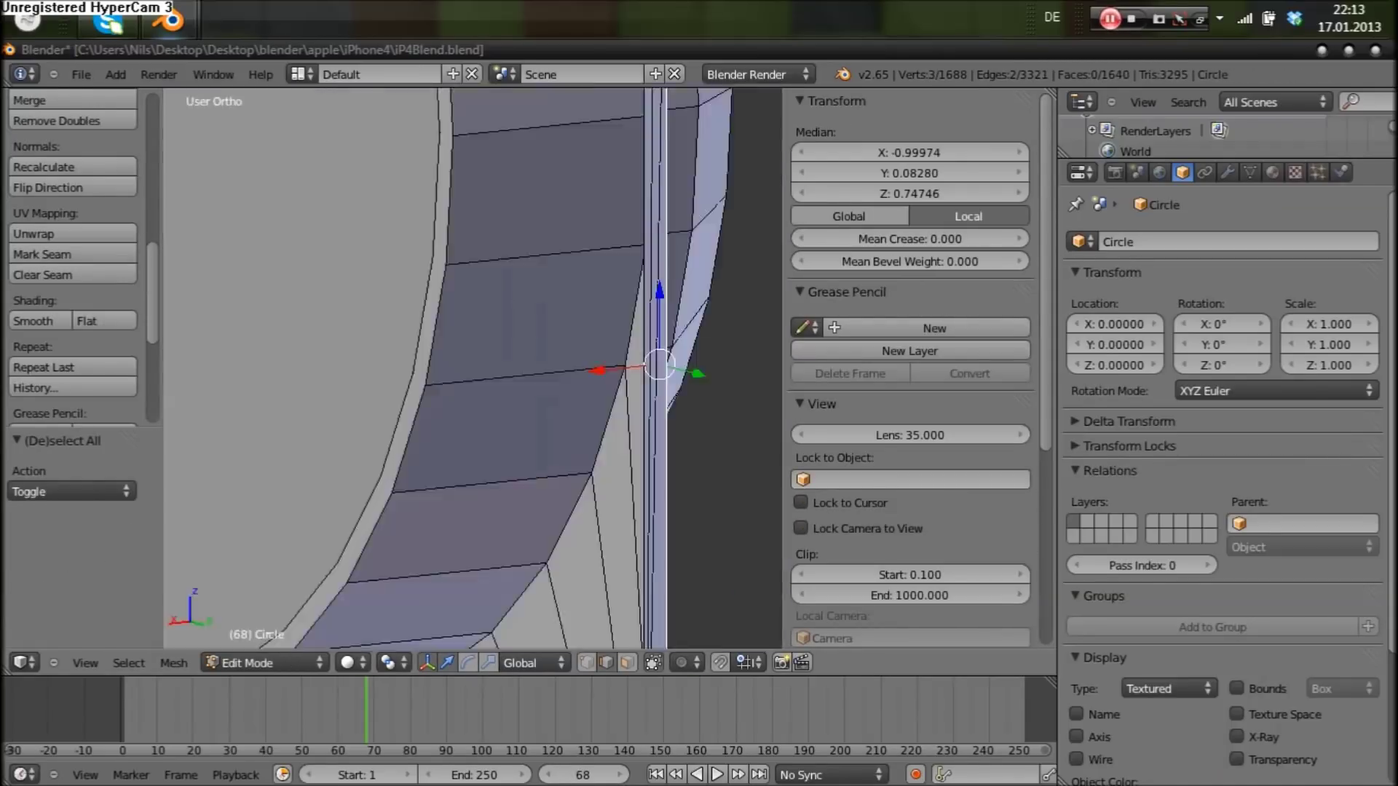
{"action": "key", "text": "Tab"}
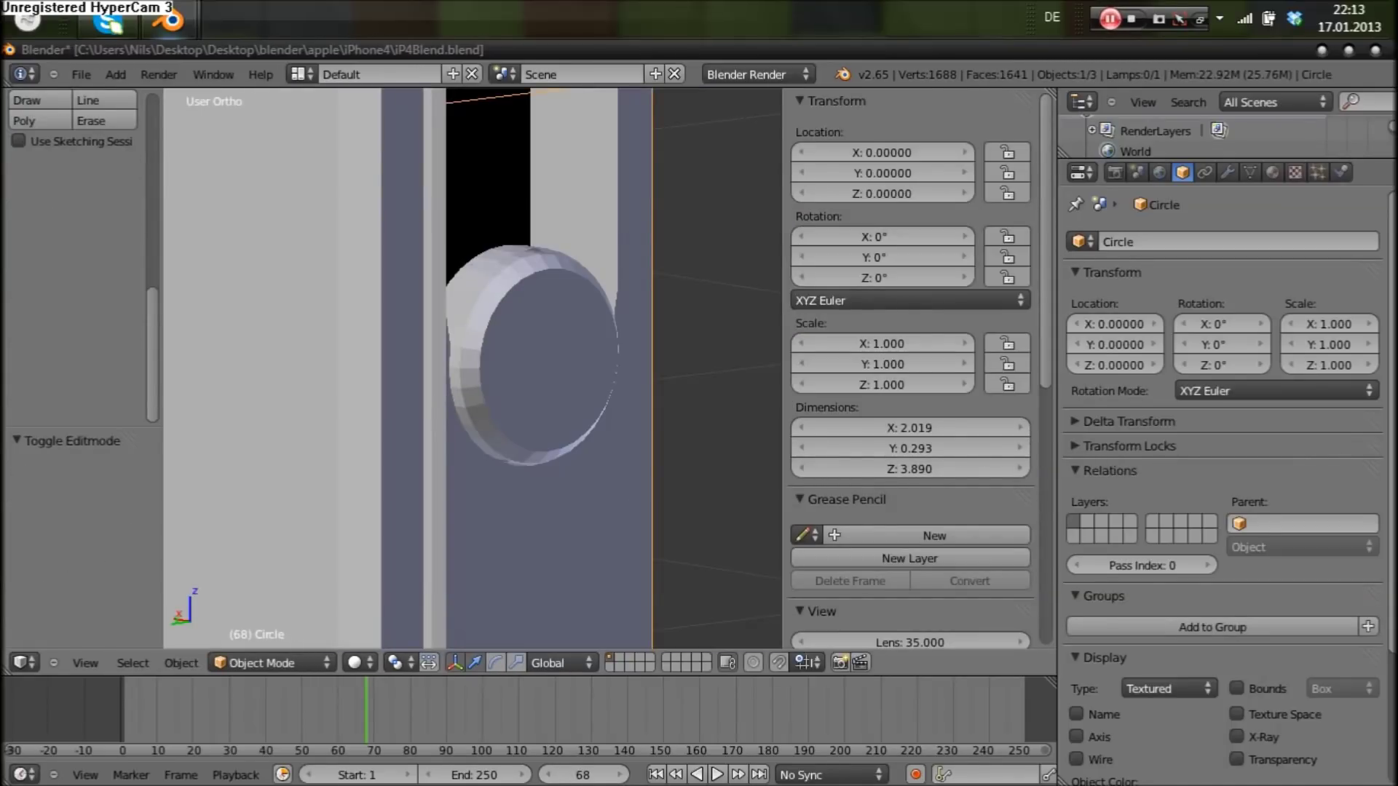
{"action": "key", "text": "Tab"}
{"action": "key", "text": "a"}
{"action": "scroll", "coordinate": [473, 364], "scroll_direction": "up", "scroll_amount": 4}
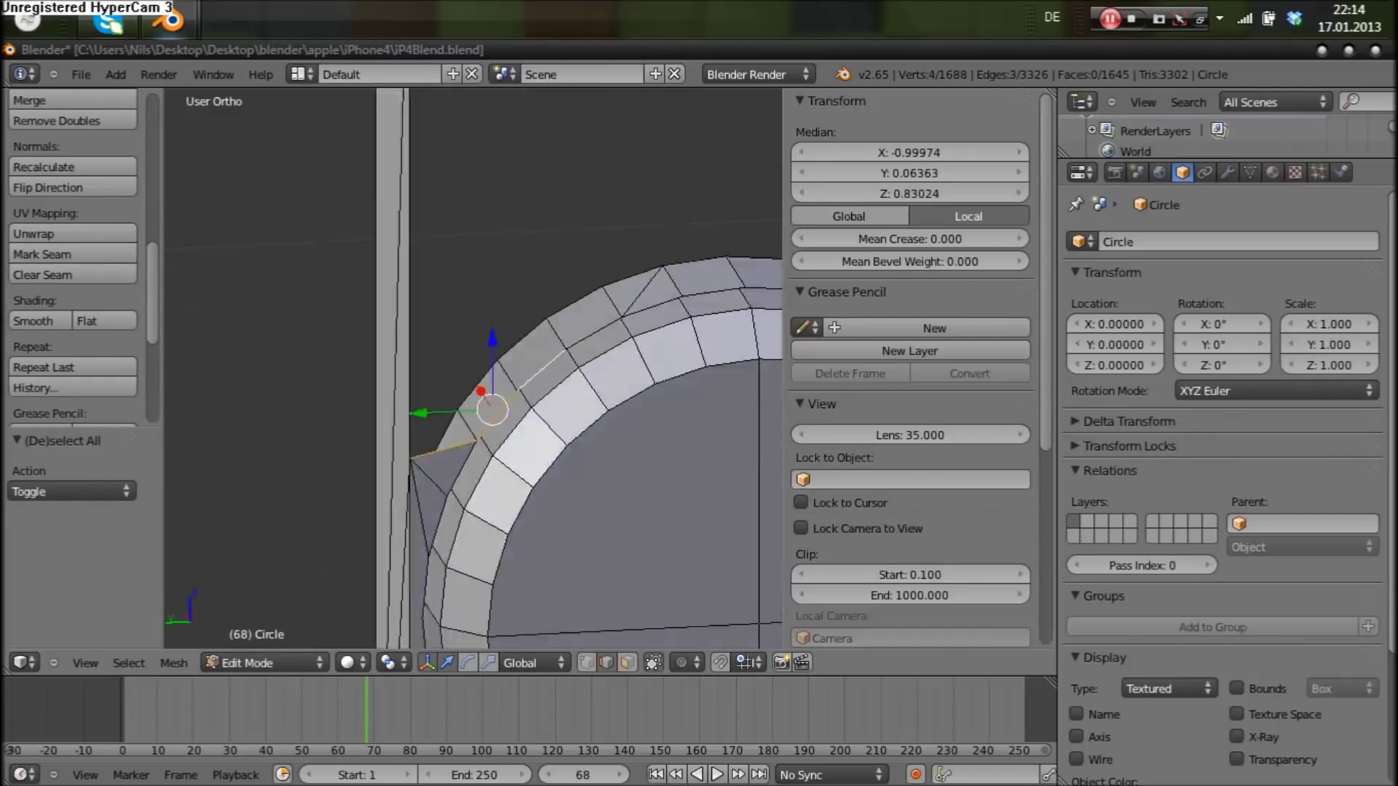
{"action": "mouse_move", "coordinate": [473, 363]}
{"action": "middle_mouse_down"}
{"action": "mouse_move", "coordinate": [510, 328]}
{"action": "mouse_move", "coordinate": [546, 328]}
{"action": "middle_mouse_up"}
{"action": "key", "text": "Tab"}
{"action": "key", "text": "Tab"}
{"action": "scroll", "coordinate": [473, 364], "scroll_direction": "up", "scroll_amount": 3}
Step: Fill faces between the button ring and the phone side, checking the result in wireframe
{"action": "key", "text": "alt+f"}
{"action": "key", "text": "a"}
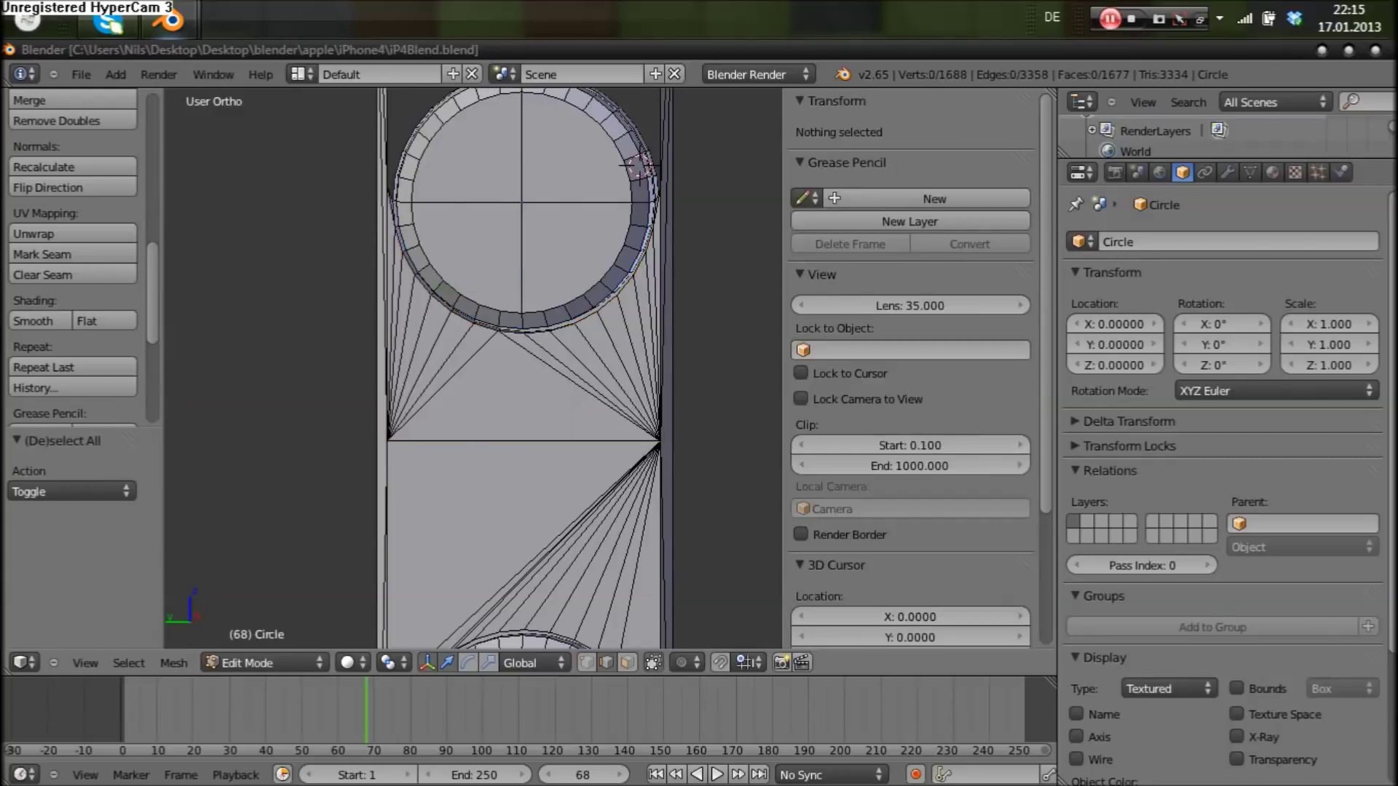
{"action": "scroll", "coordinate": [473, 364], "scroll_direction": "up", "scroll_amount": 3}
{"action": "middle_click_drag", "start_coordinate": [473, 364], "coordinate": [437, 328]}
{"action": "key", "text": "f"}
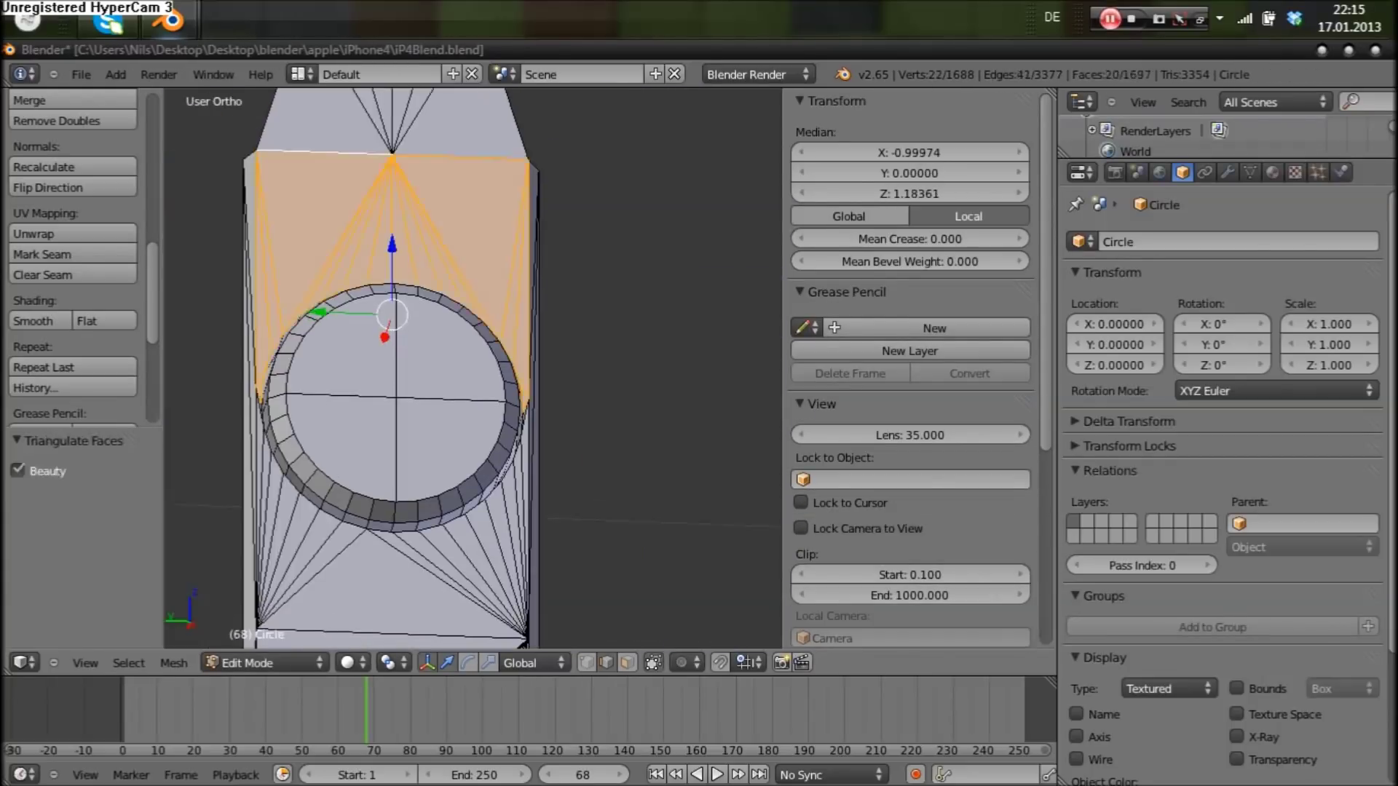
{"action": "key", "text": "Tab"}
{"action": "key", "text": "z"}
{"action": "key", "text": "ctrl+s"}
Step: Subdivide and triangulate the new faces, then scale the inner edge by 2.3
{"action": "key", "text": "Tab"}
{"action": "key", "text": "Tab"}
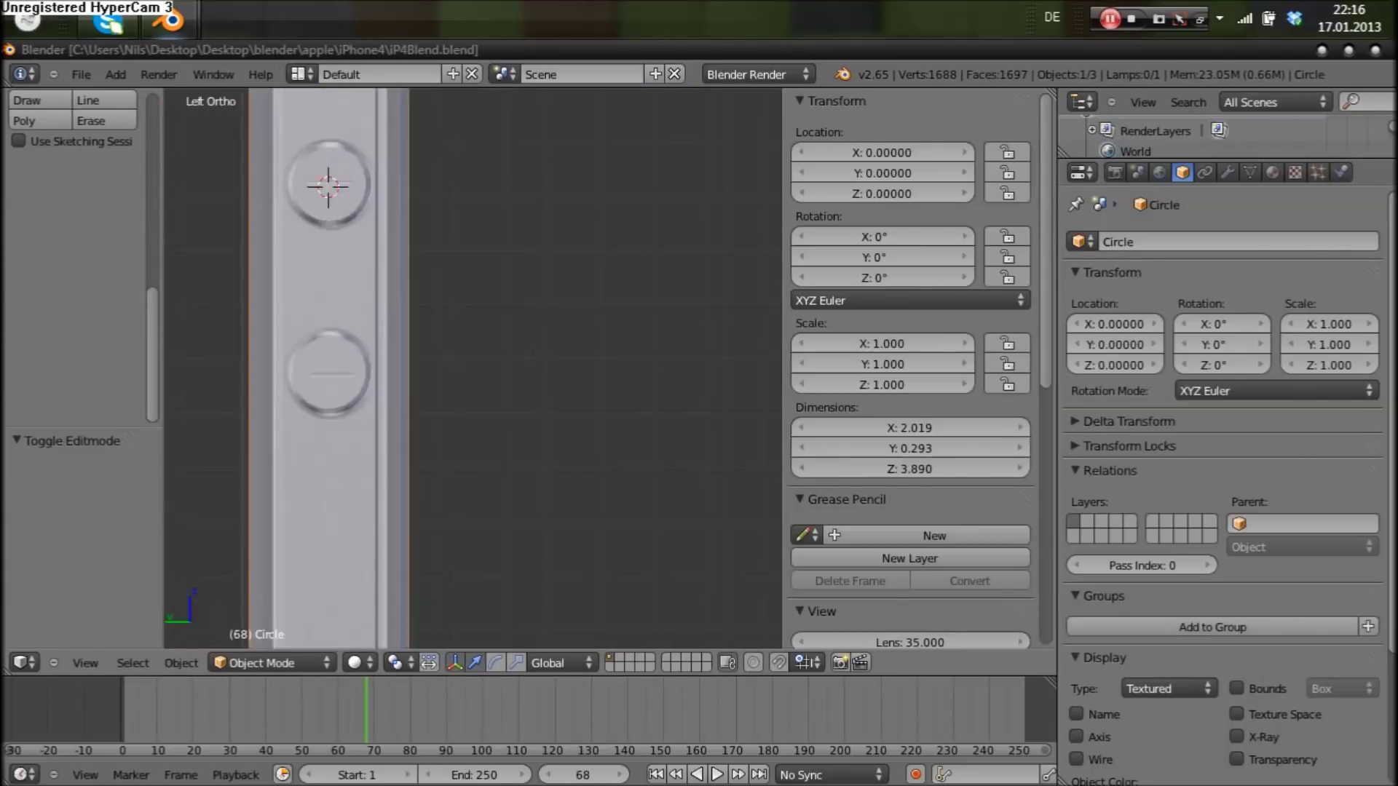
{"action": "key", "text": "Tab"}
{"action": "key", "text": "w"}
{"action": "key", "text": "Return"}
{"action": "scroll", "coordinate": [473, 364], "scroll_direction": "up", "scroll_amount": 3}
{"action": "key", "text": "ctrl+t"}
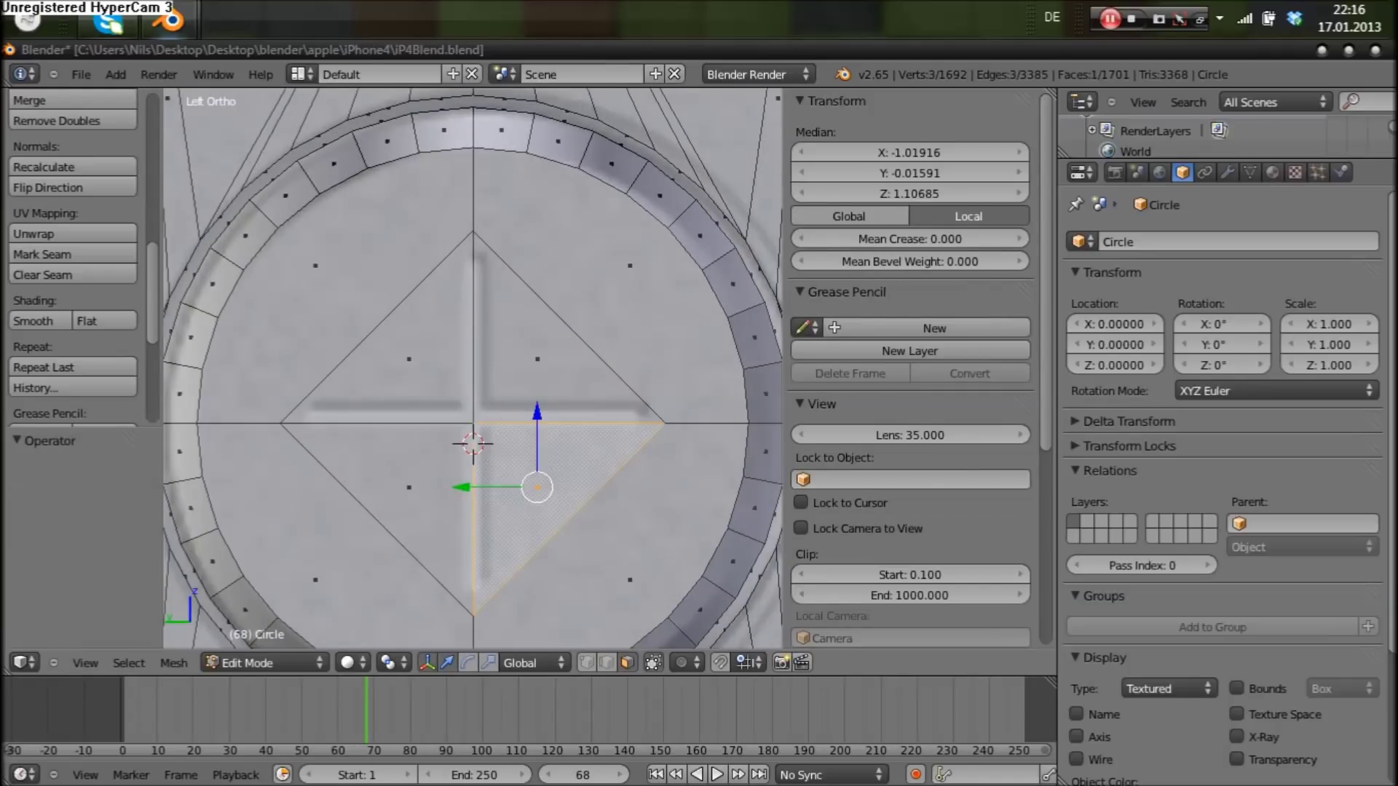
{"action": "mouse_move", "coordinate": [473, 437]}
{"action": "middle_mouse_down"}
{"action": "mouse_move", "coordinate": [407, 407]}
{"action": "mouse_move", "coordinate": [509, 364]}
{"action": "middle_mouse_up"}
{"action": "scroll", "coordinate": [577, 290], "scroll_direction": "up", "scroll_amount": 3}
{"action": "key", "text": "s"}
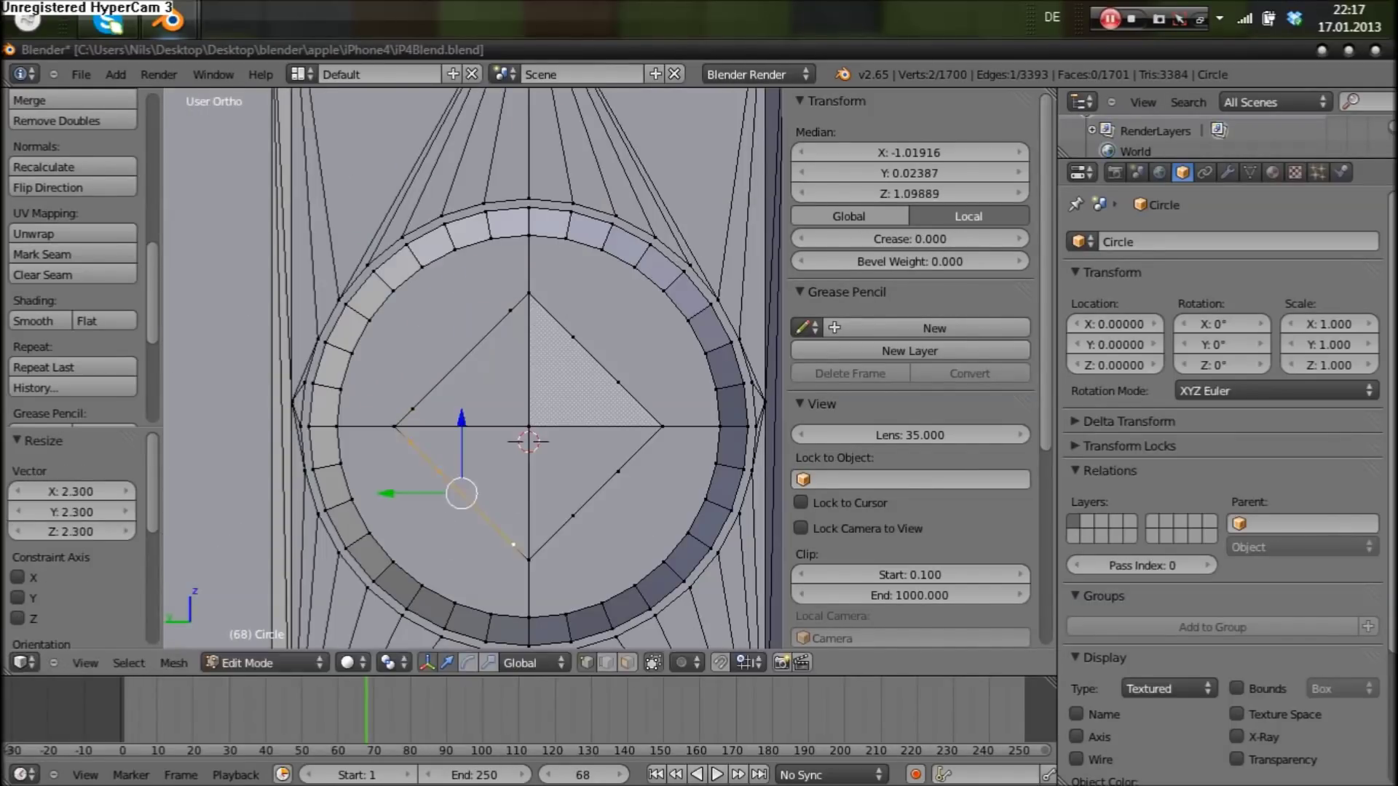
{"action": "left_click", "coordinate": [535, 503]}
Step: Scale the diamond's lower-right edge, dissolve its centre vertex, and select the second strip face
{"action": "right_click", "coordinate": [582, 435]}
{"action": "key", "text": "s"}
{"action": "scroll", "coordinate": [473, 364], "scroll_direction": "down", "scroll_amount": 2}
{"action": "scroll", "coordinate": [473, 364], "scroll_direction": "up", "scroll_amount": 4}
{"action": "key", "text": "a"}
{"action": "middle_click_drag", "start_coordinate": [473, 437], "coordinate": [437, 328]}
{"action": "key", "text": "a"}
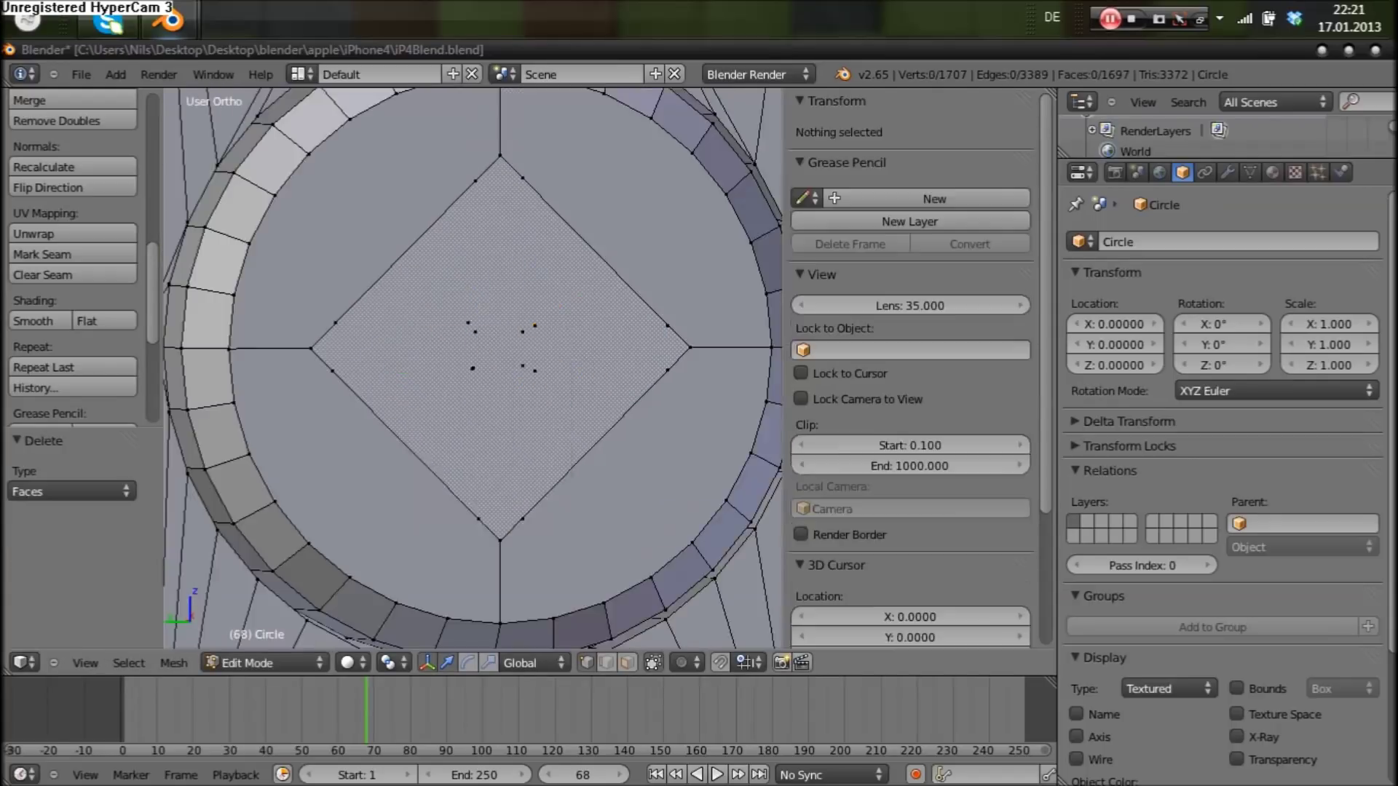
Step: Subdivide the diamond and fill it with faces
{"action": "key", "text": "a"}
{"action": "key", "text": "w"}
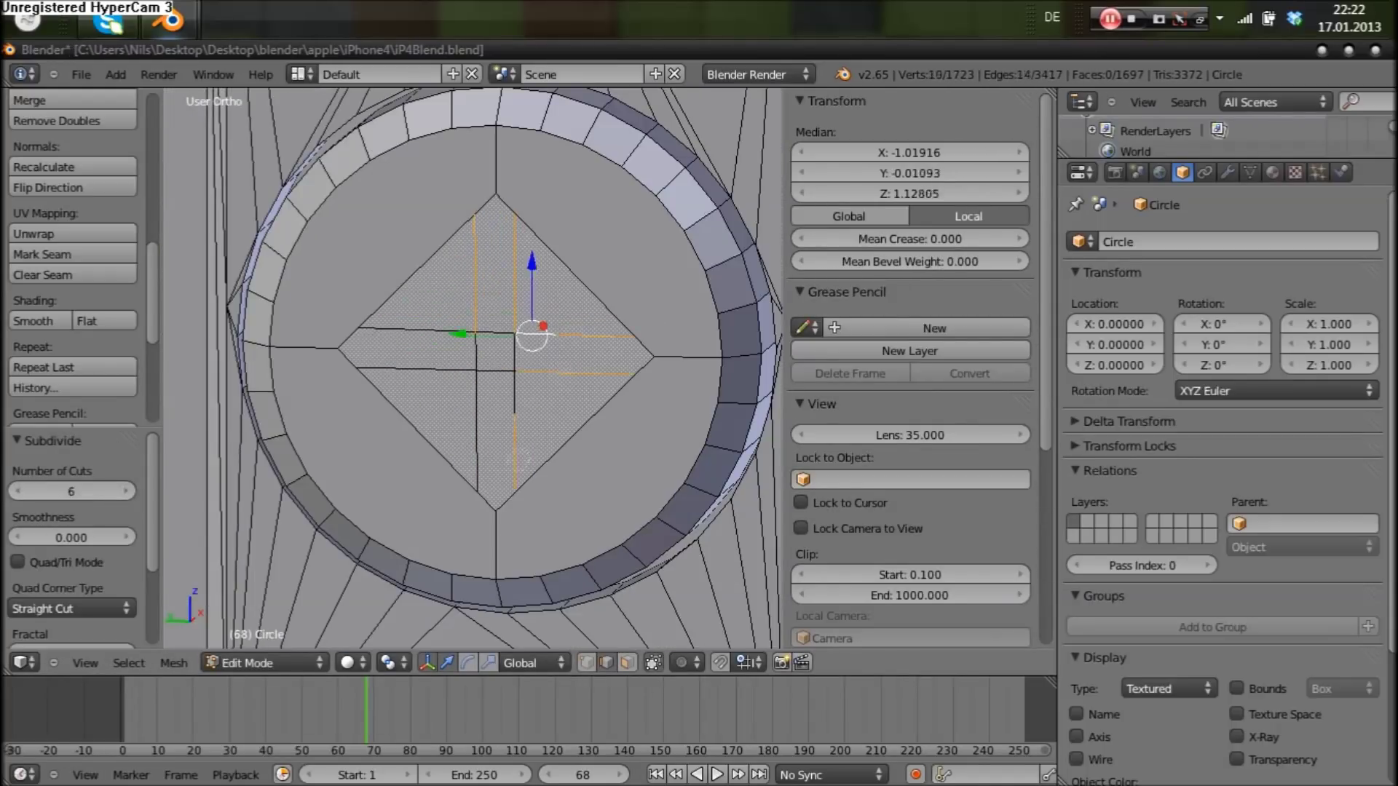
{"action": "key", "text": "f"}
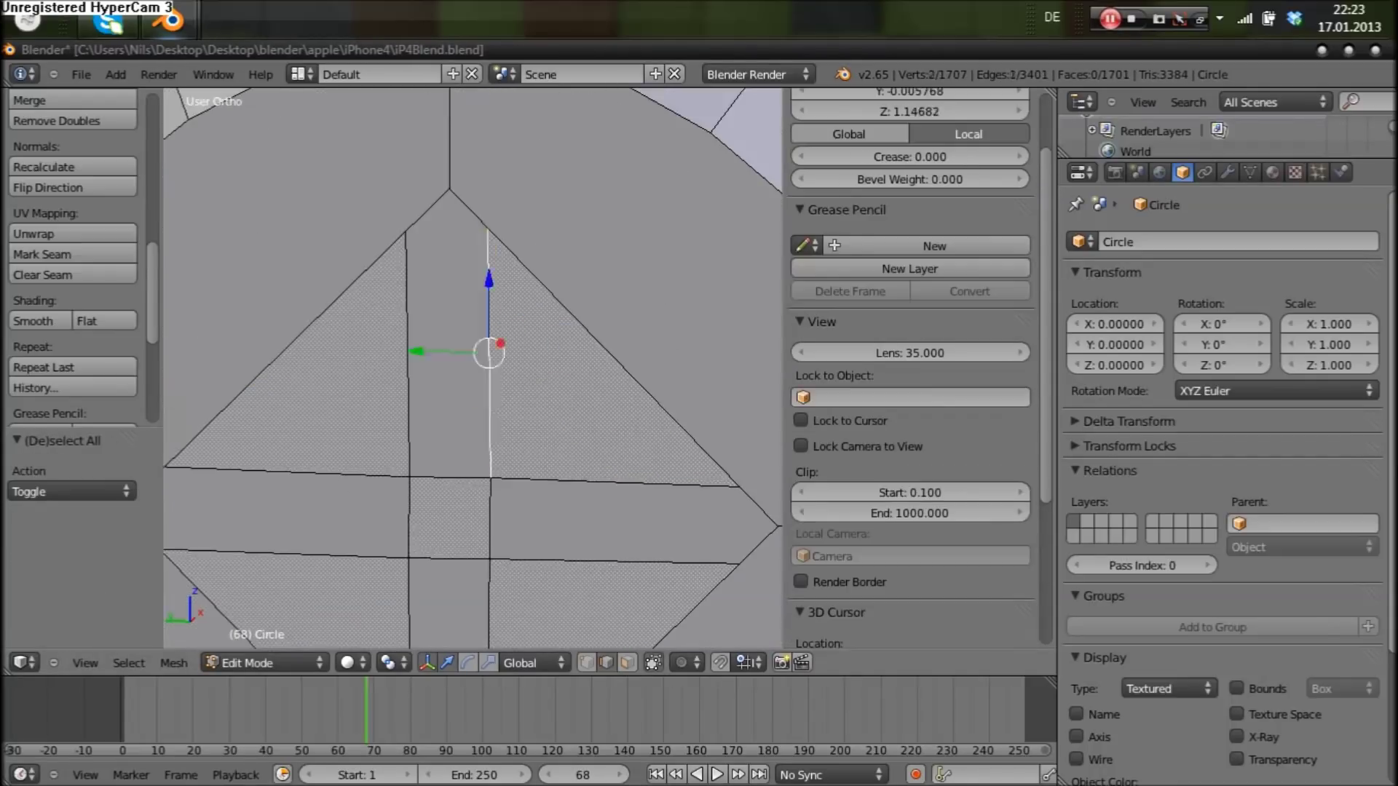
Step: Push the button's circle faces outward along X and change the pivot point setting
{"action": "key", "text": "a"}
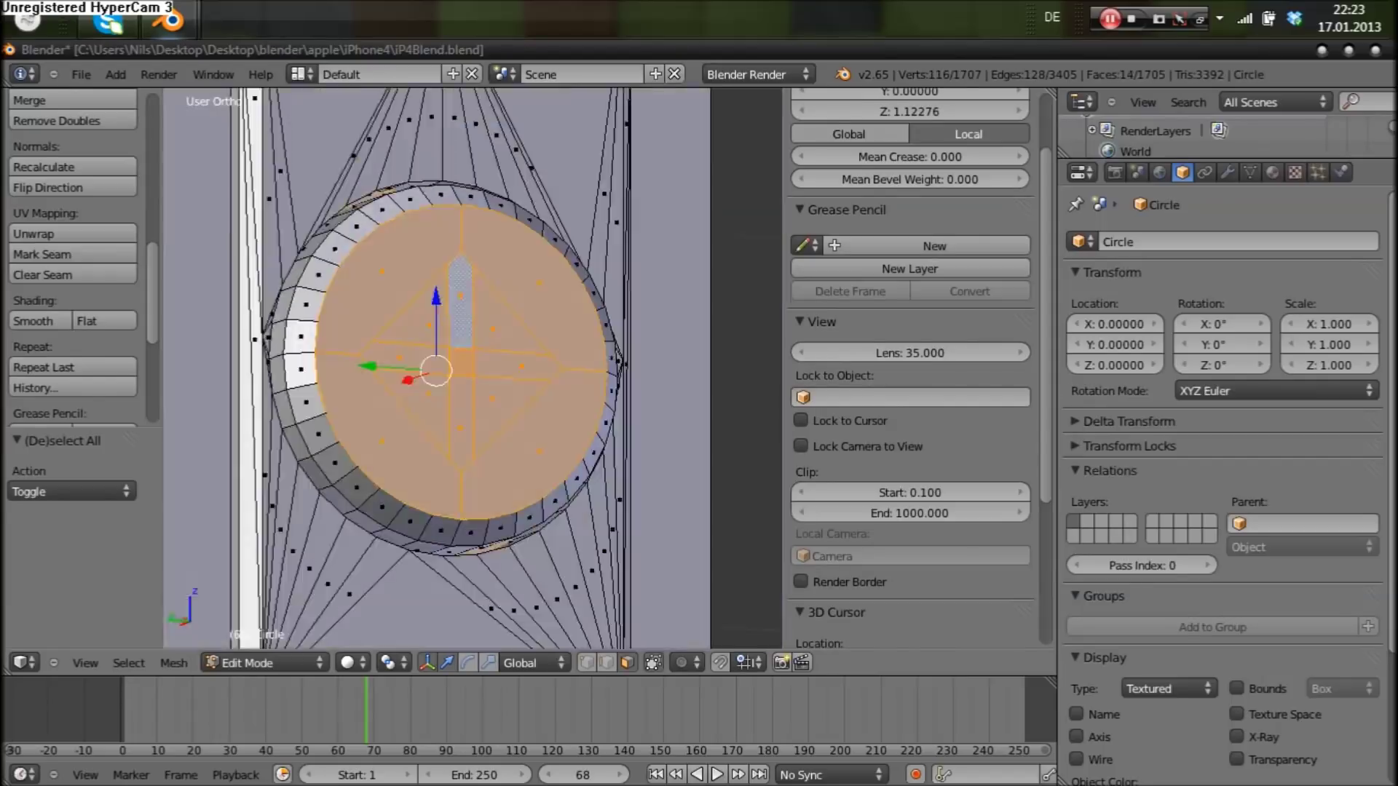
{"action": "key", "text": "Tab"}
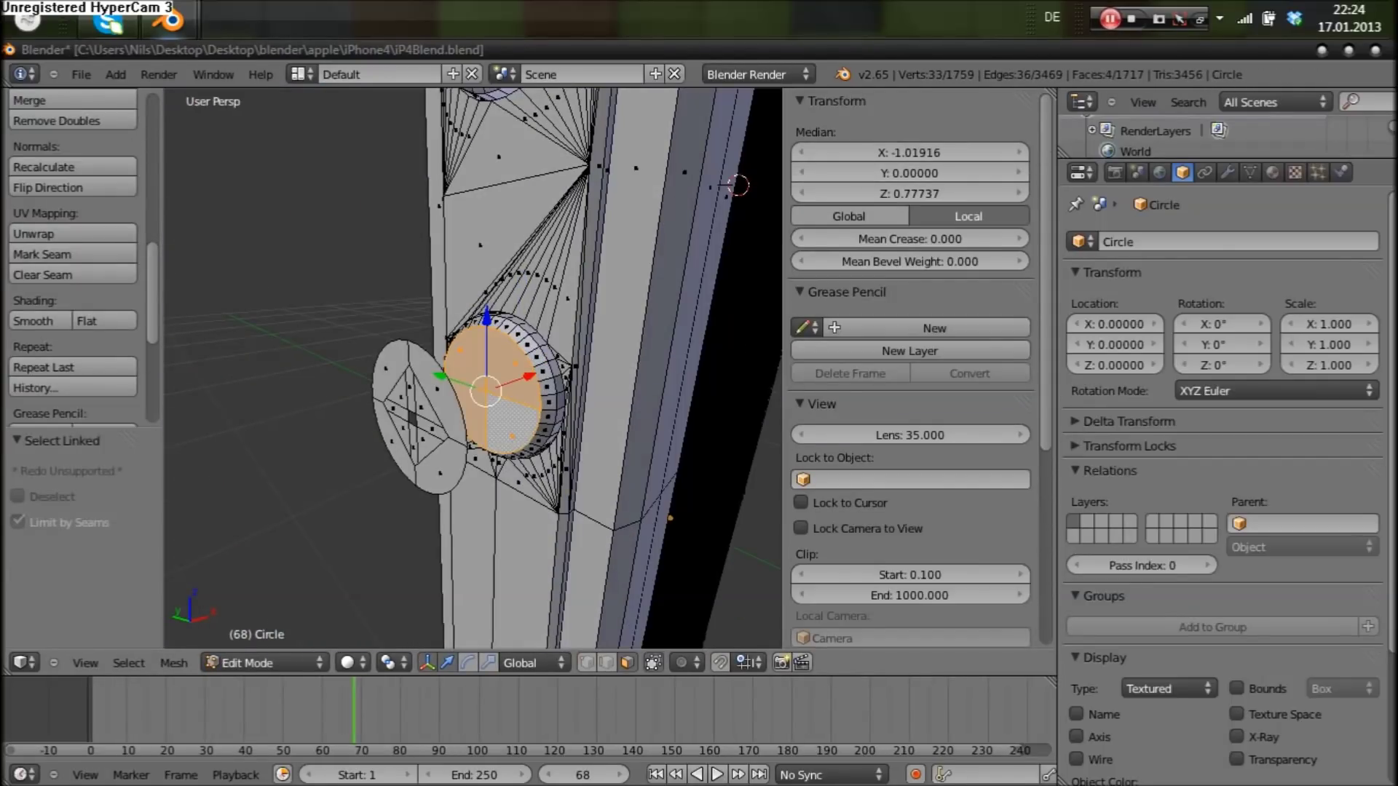
{"action": "key", "text": "Return"}
{"action": "key", "text": "a"}
{"action": "scroll", "coordinate": [473, 364], "scroll_direction": "up", "scroll_amount": 3}
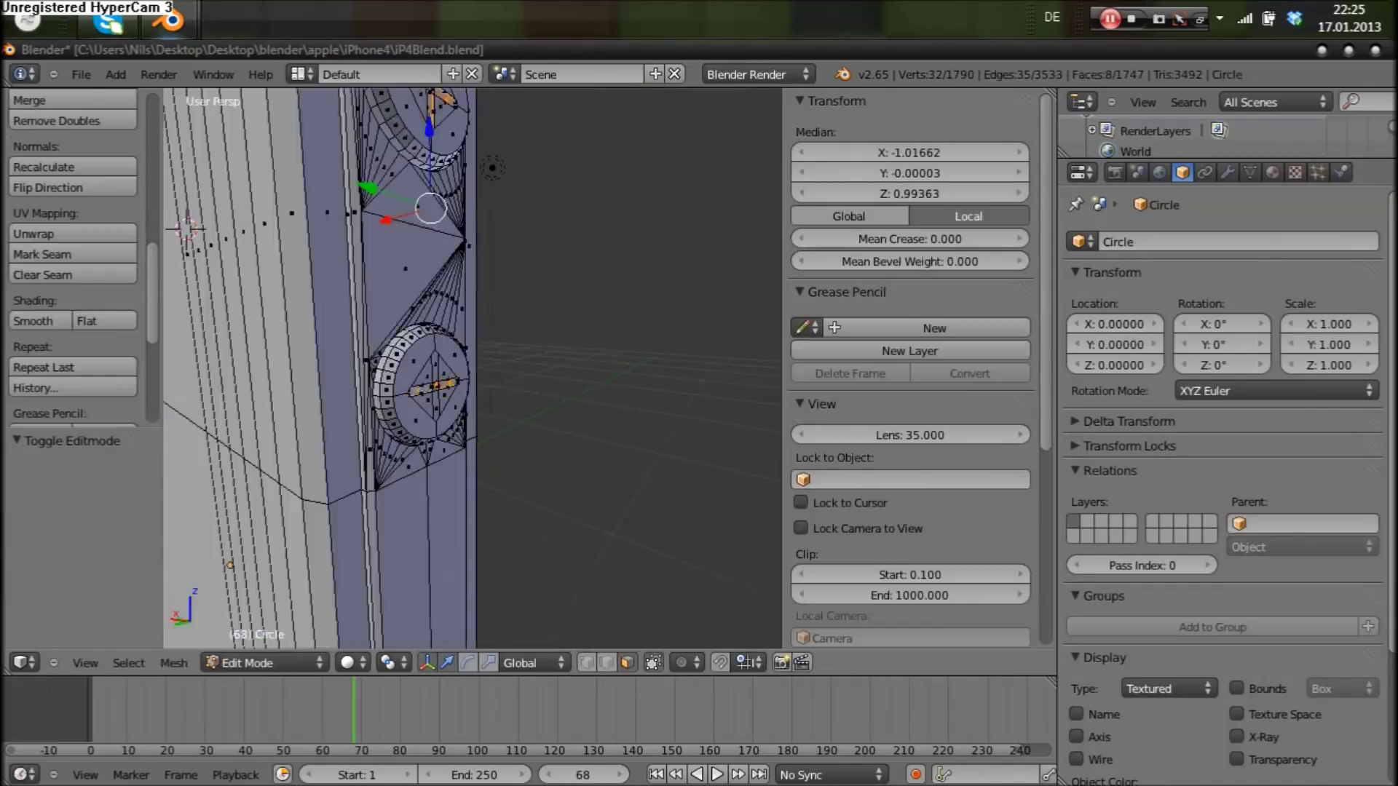
{"action": "left_click", "coordinate": [388, 663]}
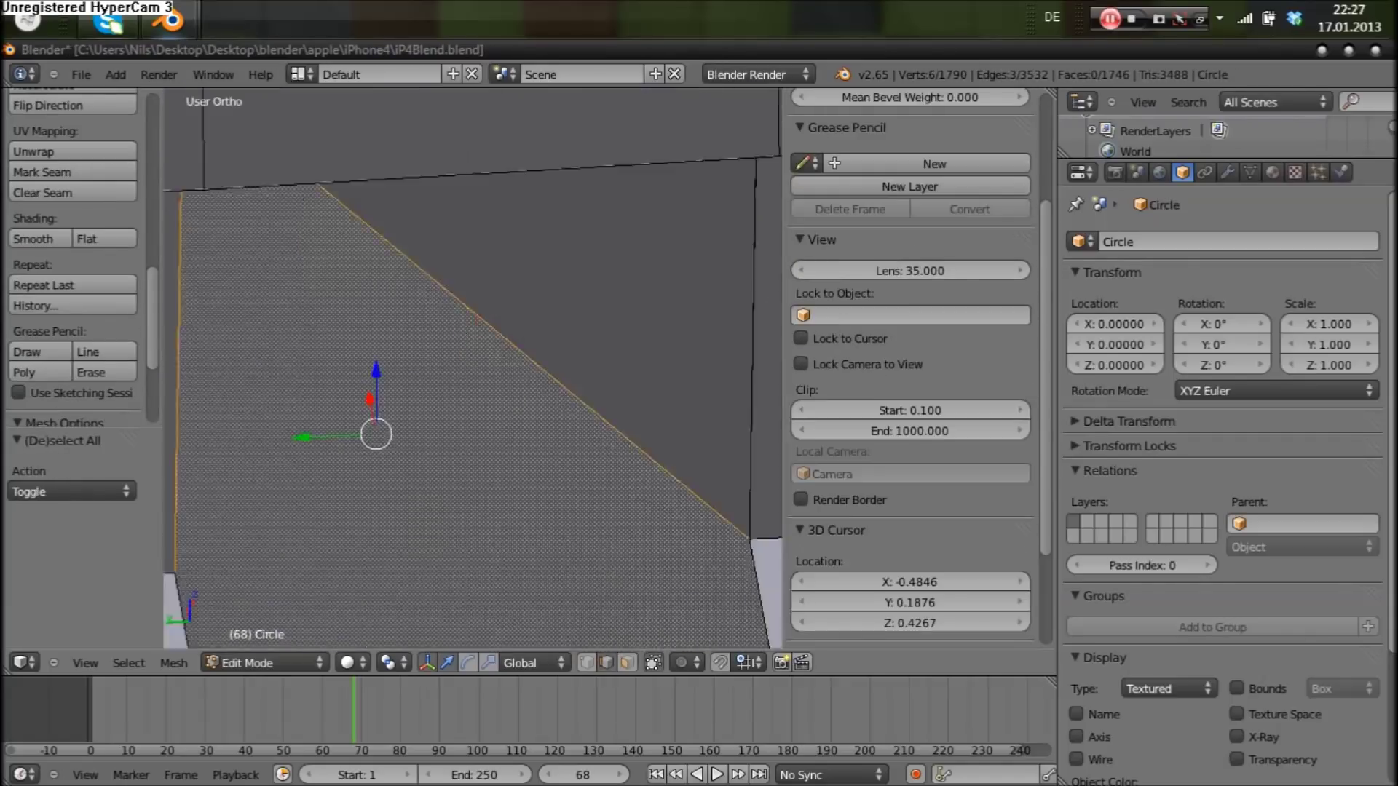
Step: Delete the selected faces to open the circular ring on the phone's top edge
{"action": "key", "text": "x"}
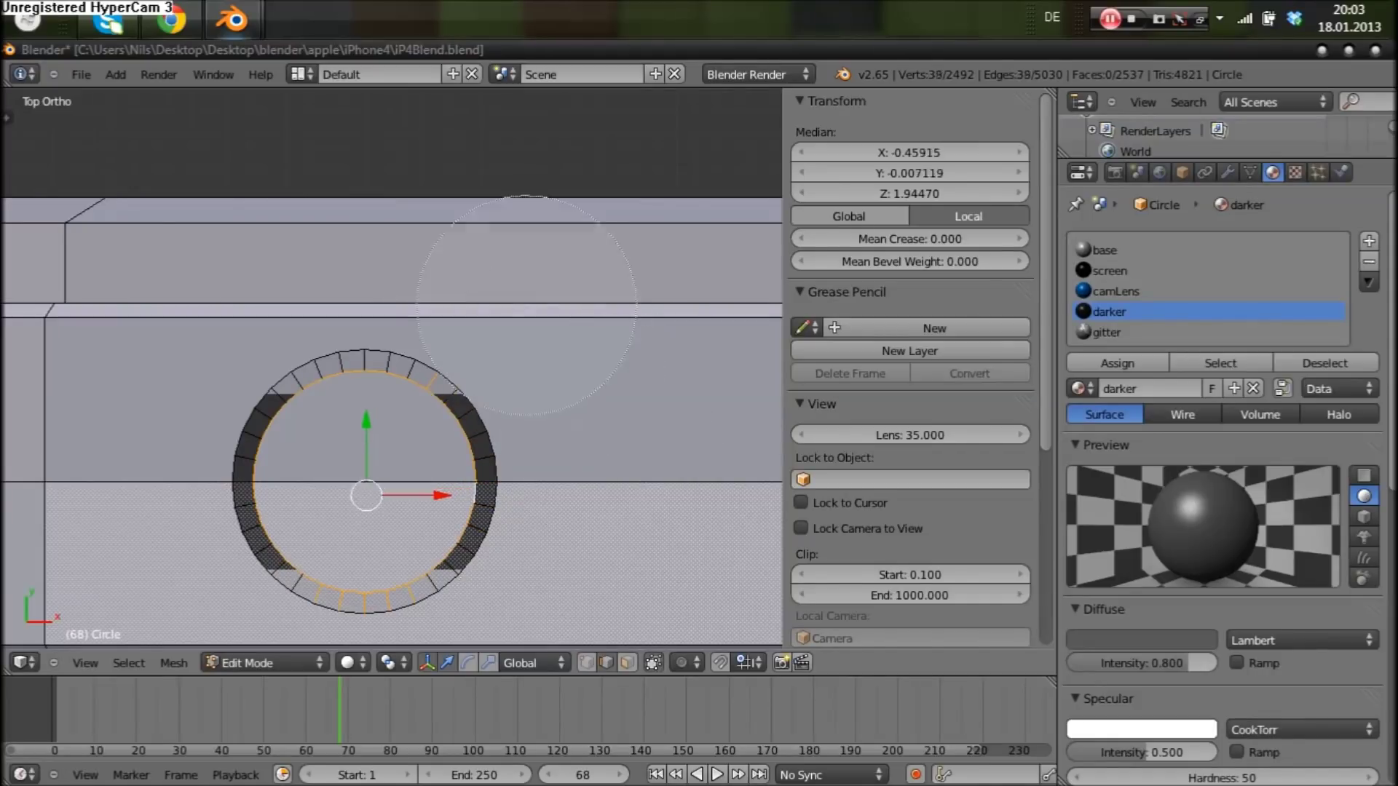
Step: Scale the ring's inner face down to 0.9222
{"action": "key", "text": "Escape"}
{"action": "key", "text": "KP_Decimal"}
{"action": "key", "text": "s"}
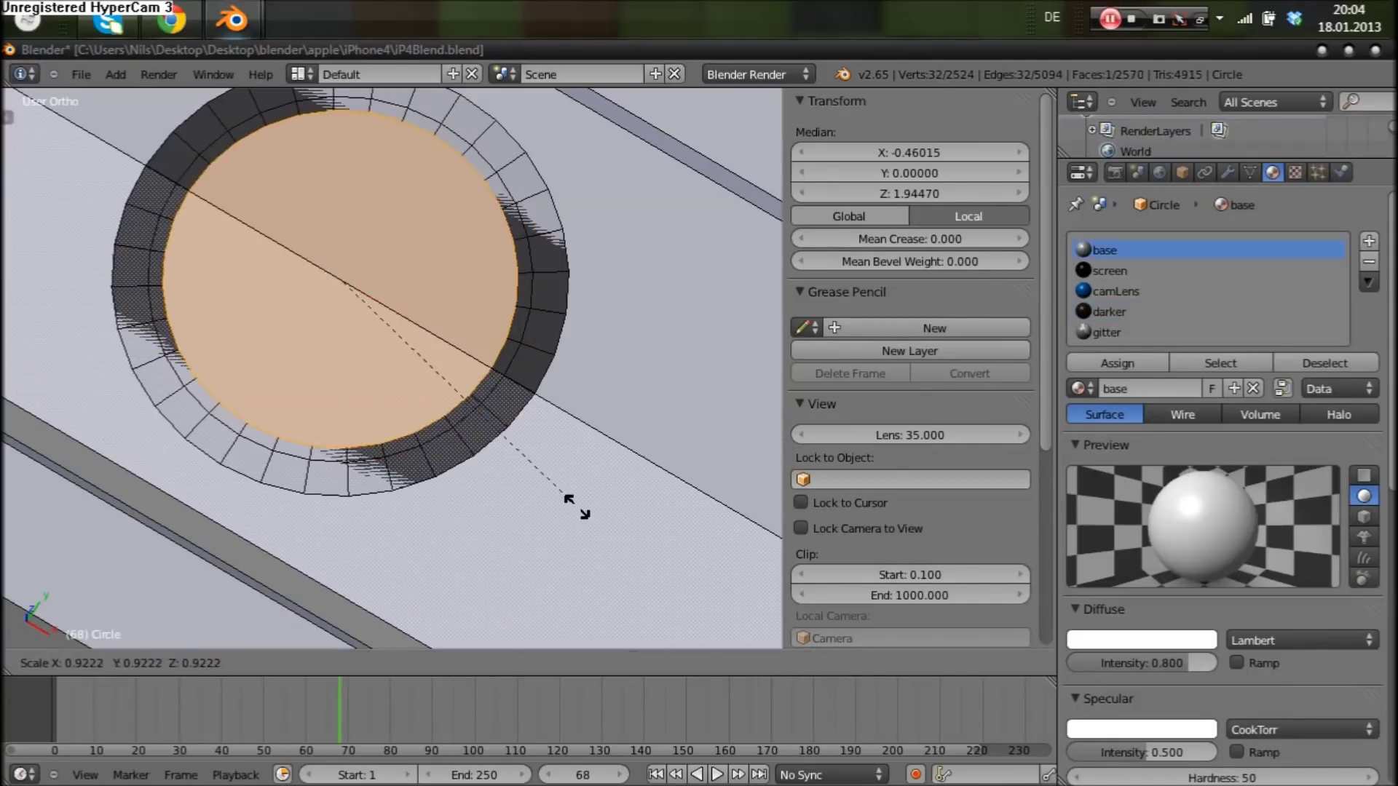
Step: Add loop cuts across the top edge in Front view and return to Object Mode
{"action": "scroll", "coordinate": [393, 364], "scroll_direction": "down", "scroll_amount": 5}
{"action": "key", "text": "KP_1"}
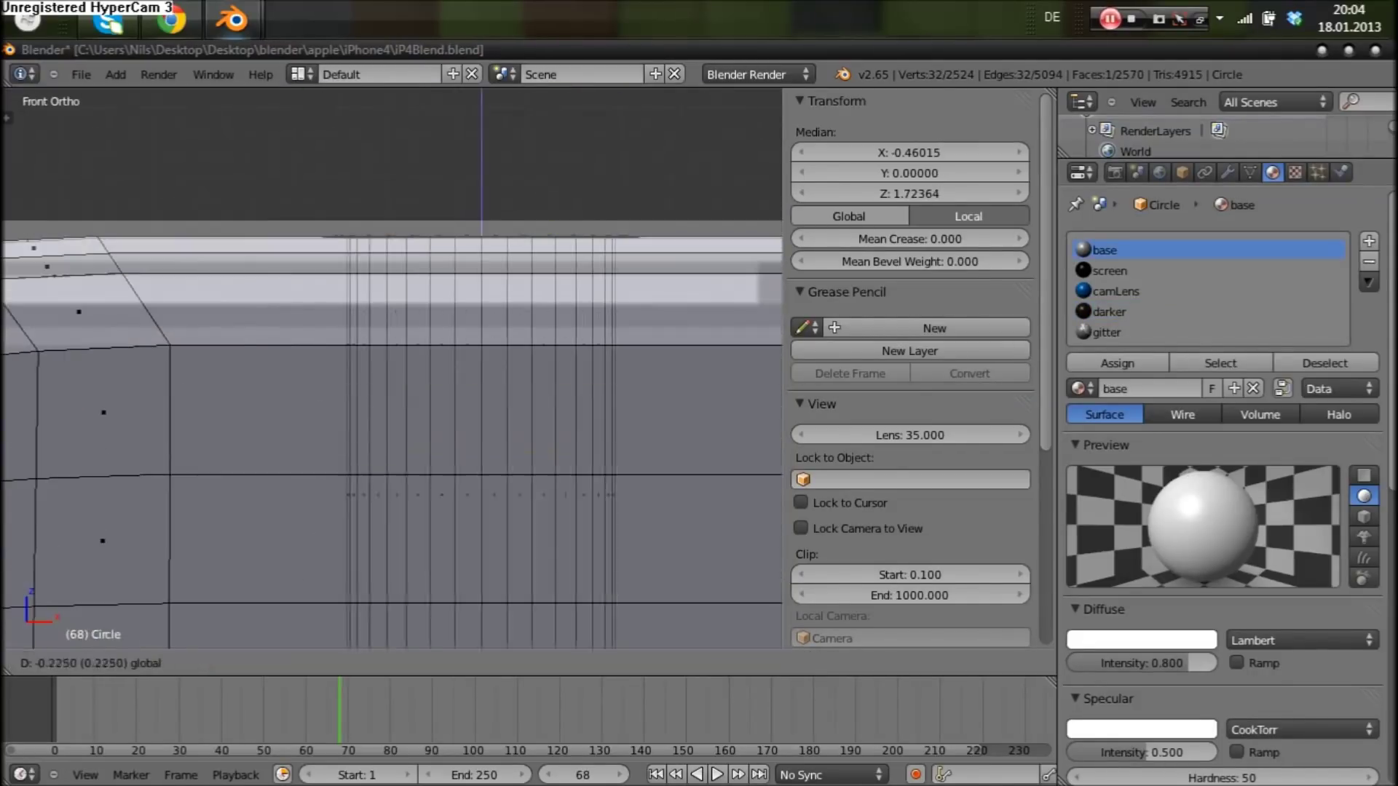
{"action": "key", "text": "ctrl+r"}
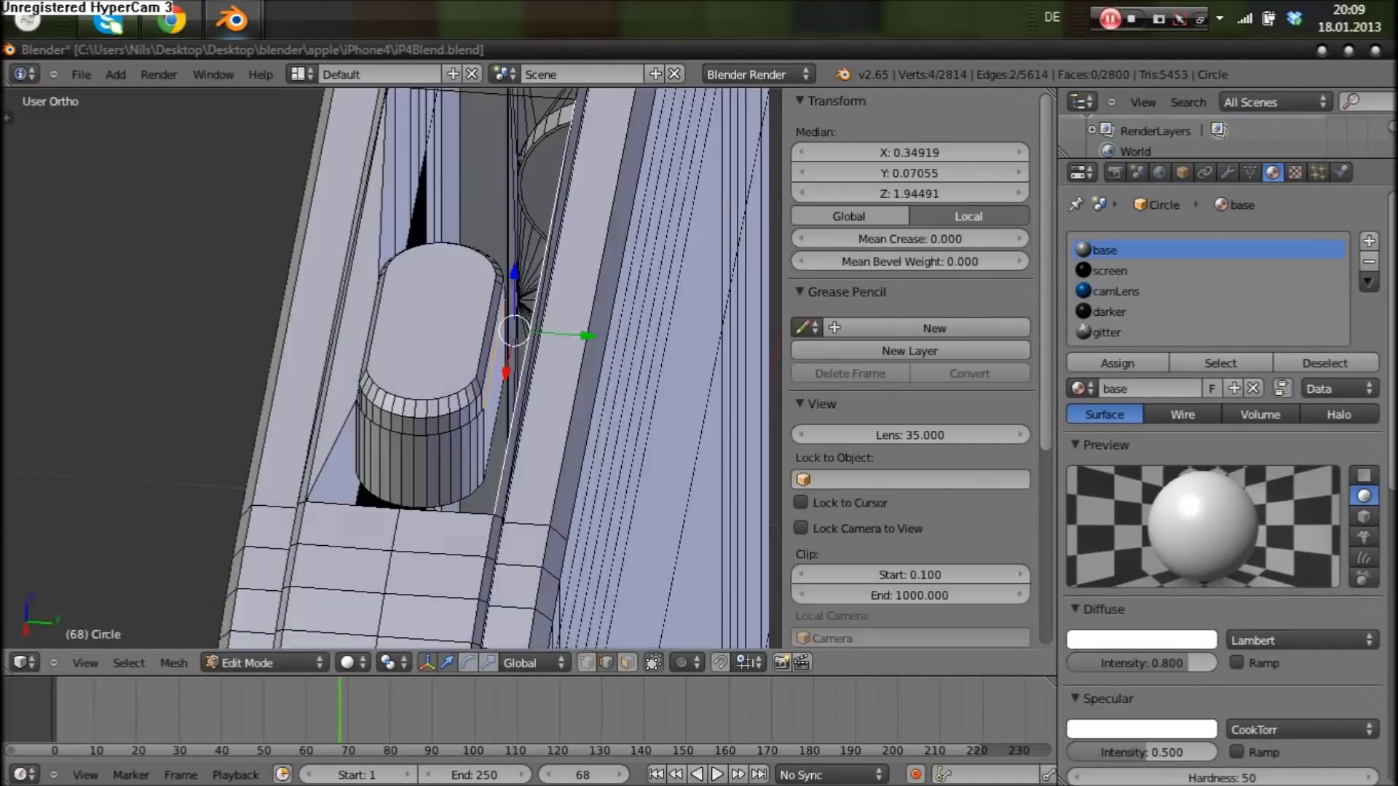
{"action": "key", "text": "Tab"}
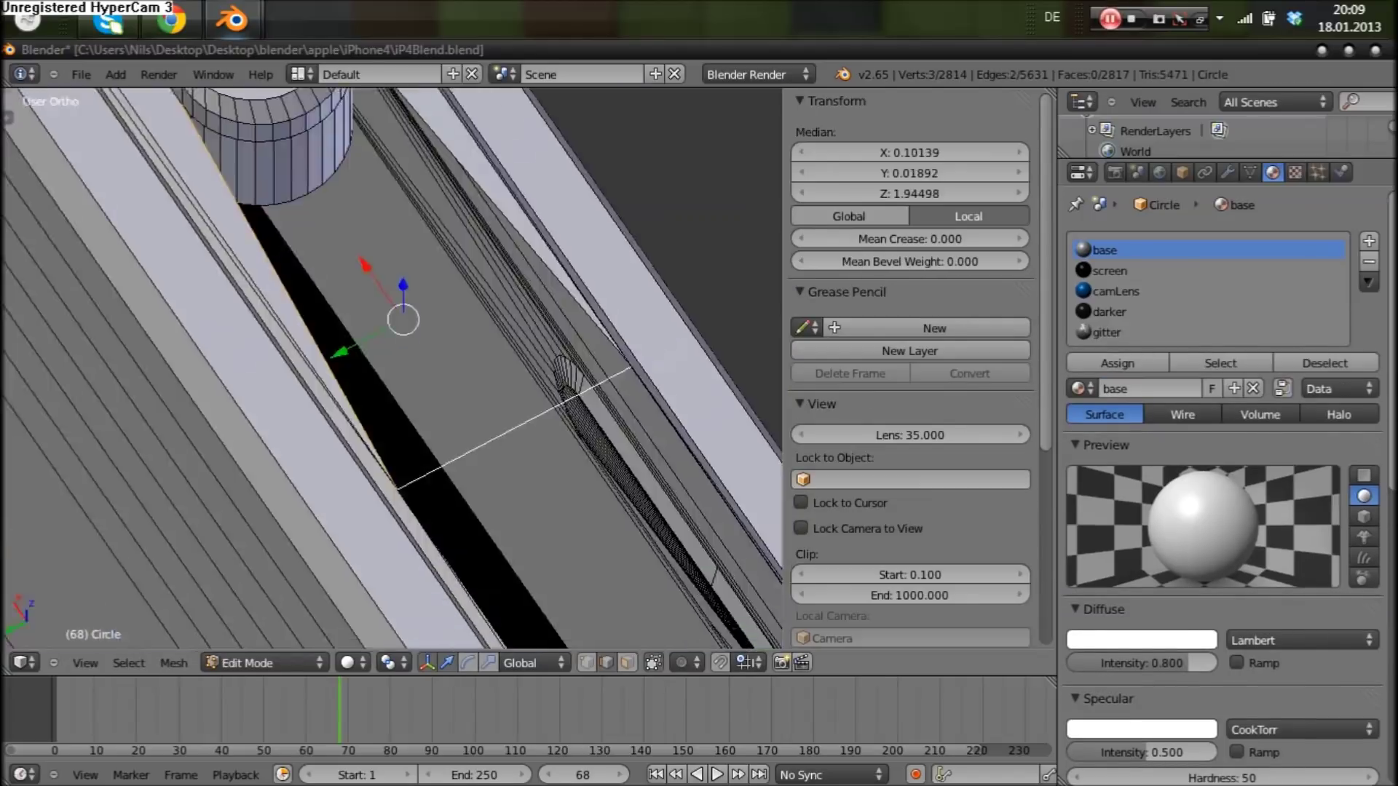